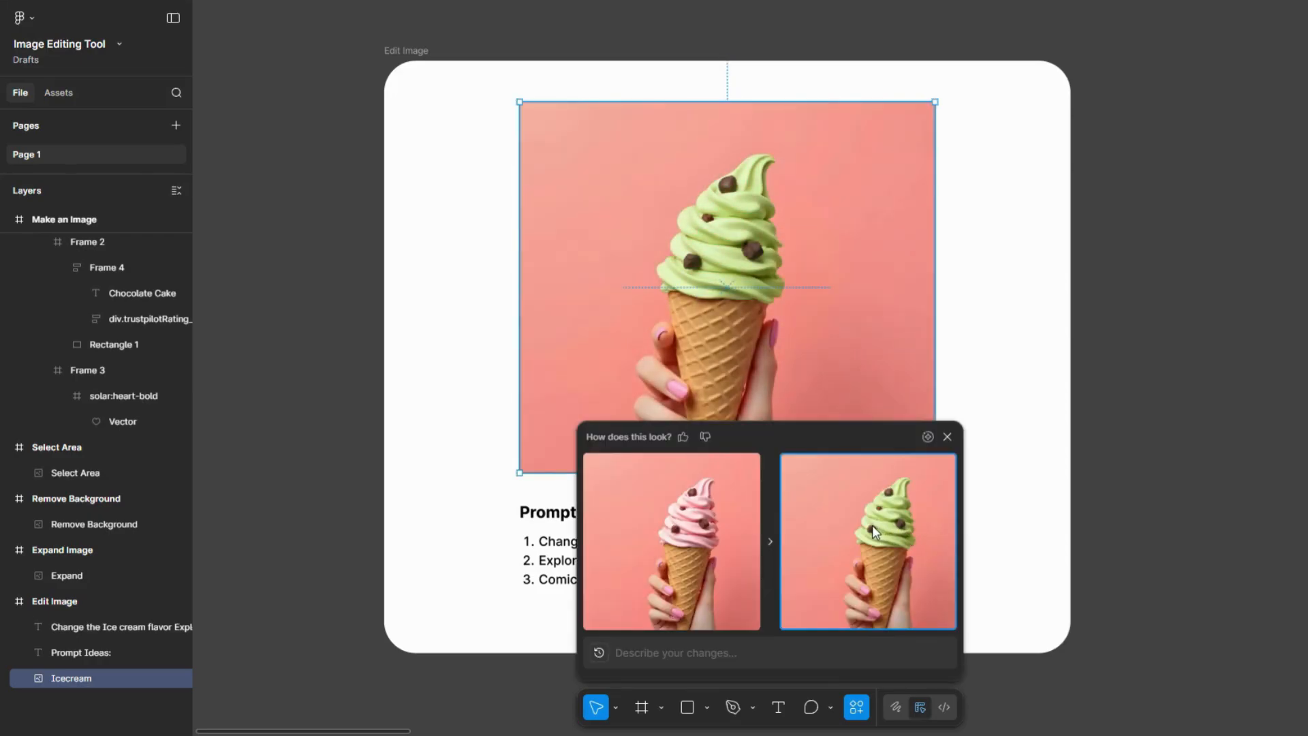
Edit the ice cream image with the prompt "Replace the strawberry ice cream with pistachio ice cream and add crushed pistachios on top."
click(877, 537)
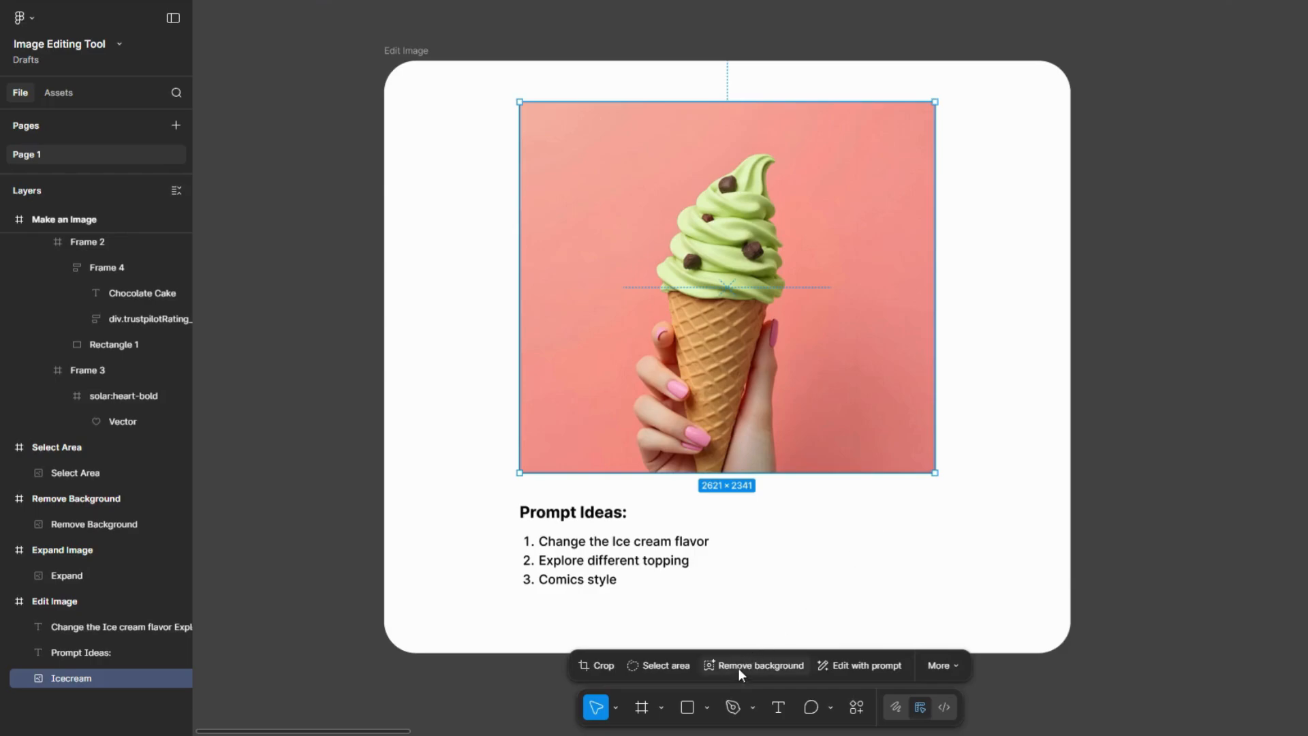
click(845, 663)
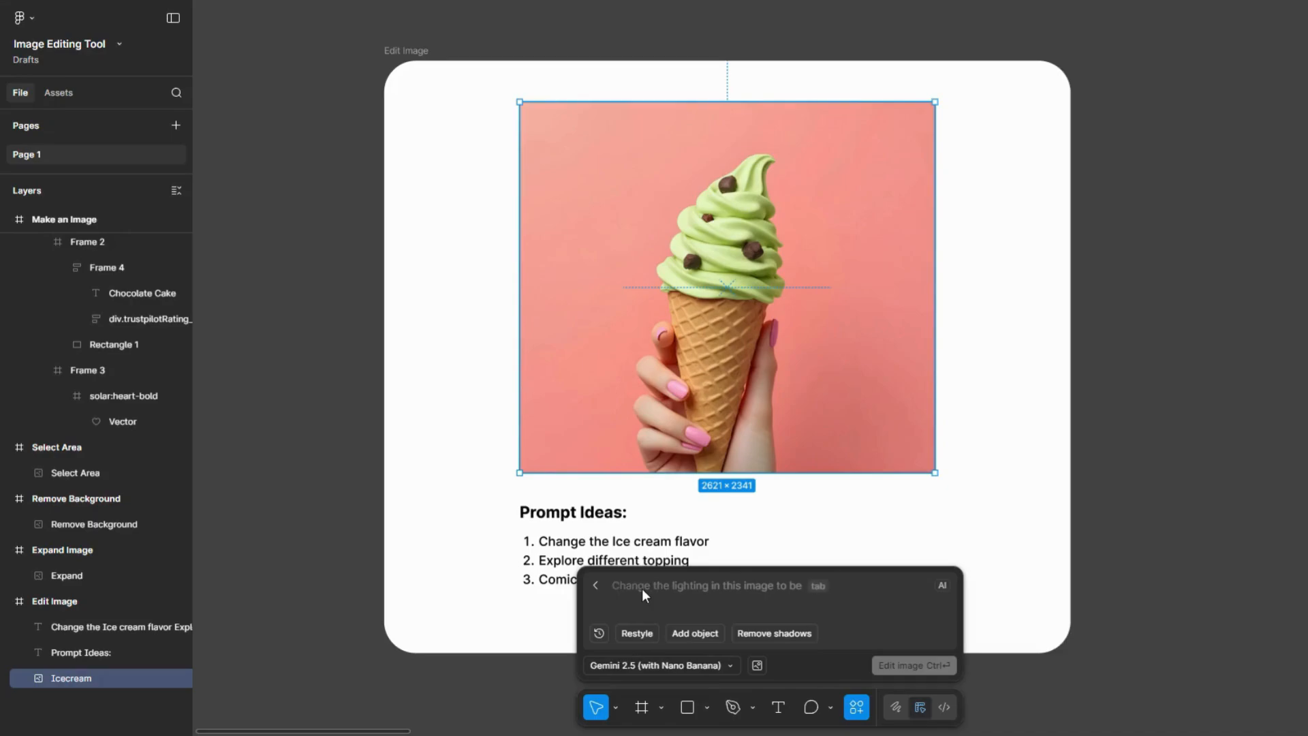
text(Replace the strawberry ice cream with pistachio ice cream and add crushed pistachios on top.)
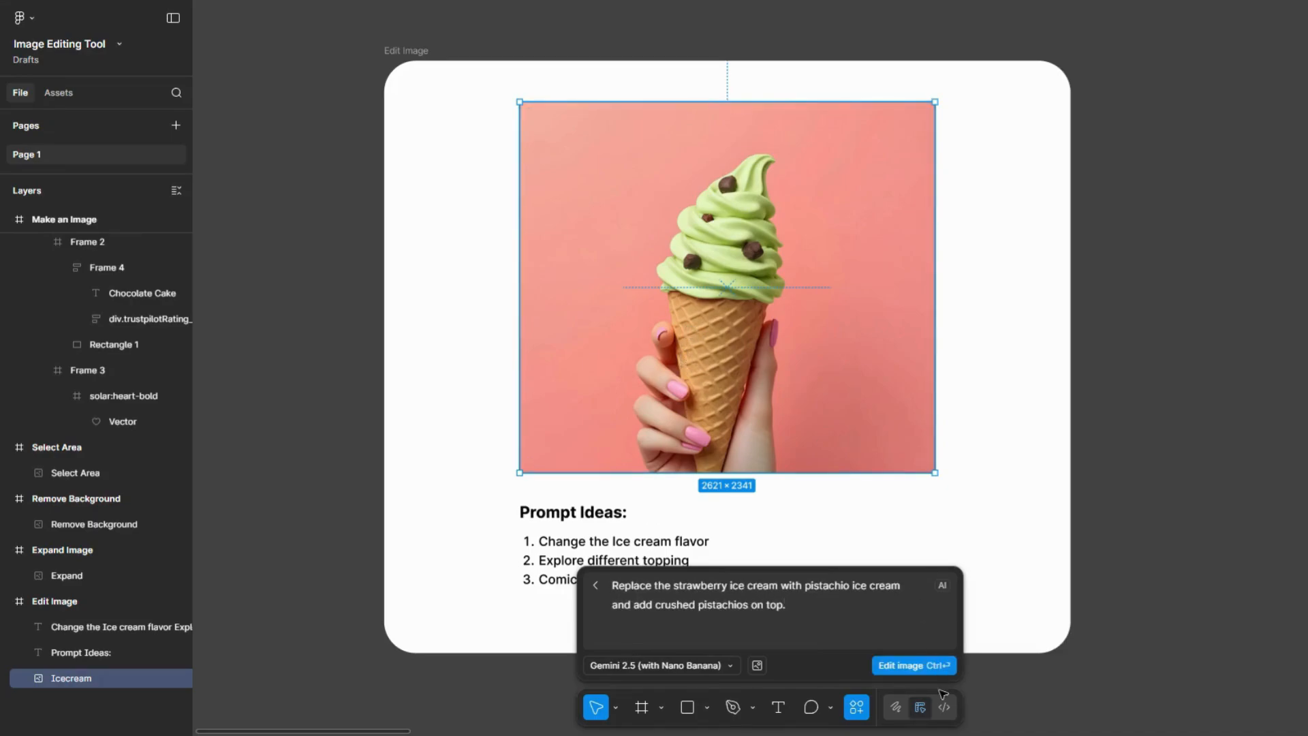
click(913, 666)
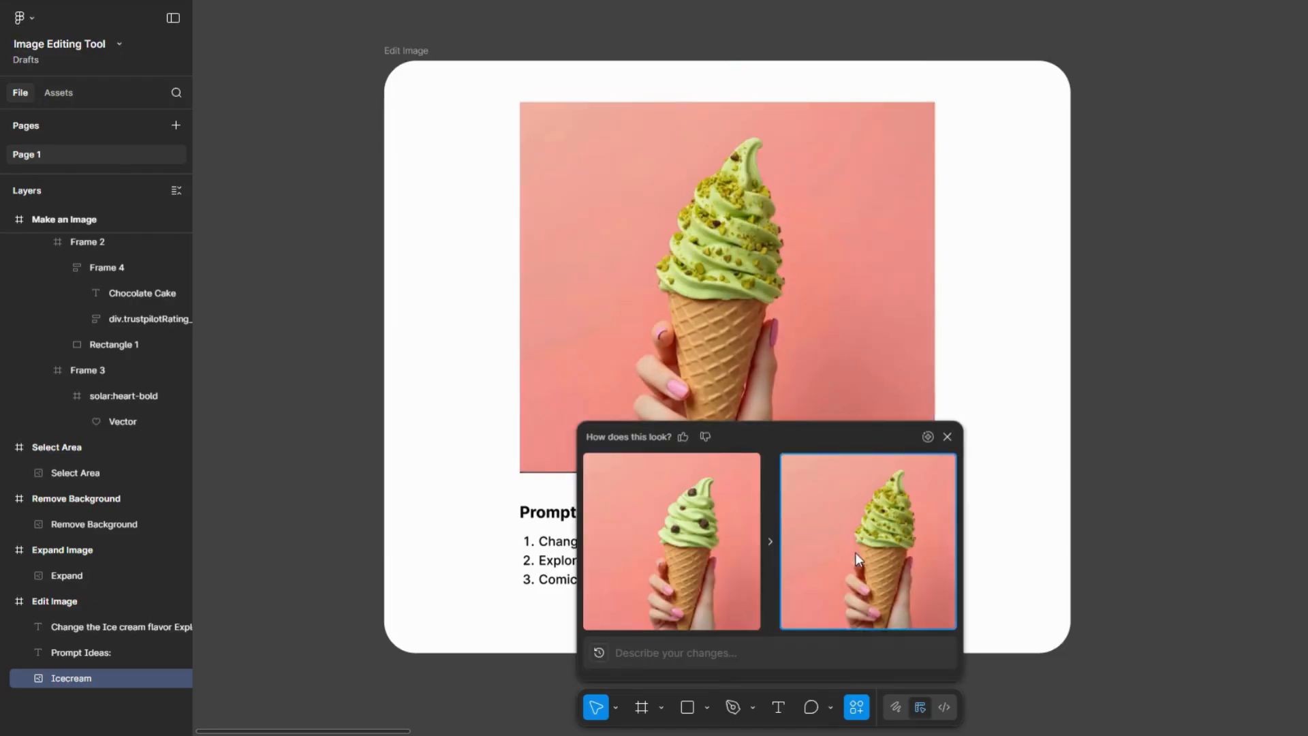
key(Escape)
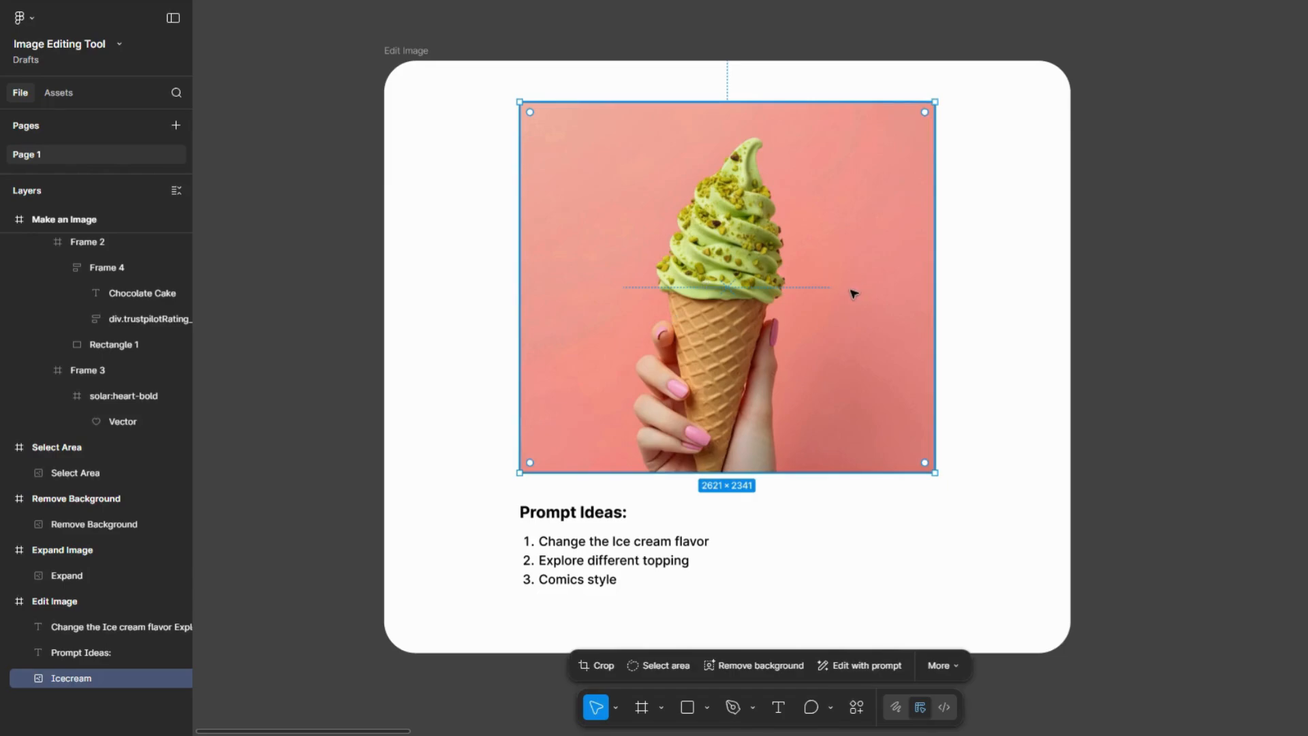
Edit the ice cream image with the AI prompt "change this image in comic style"
click(848, 668)
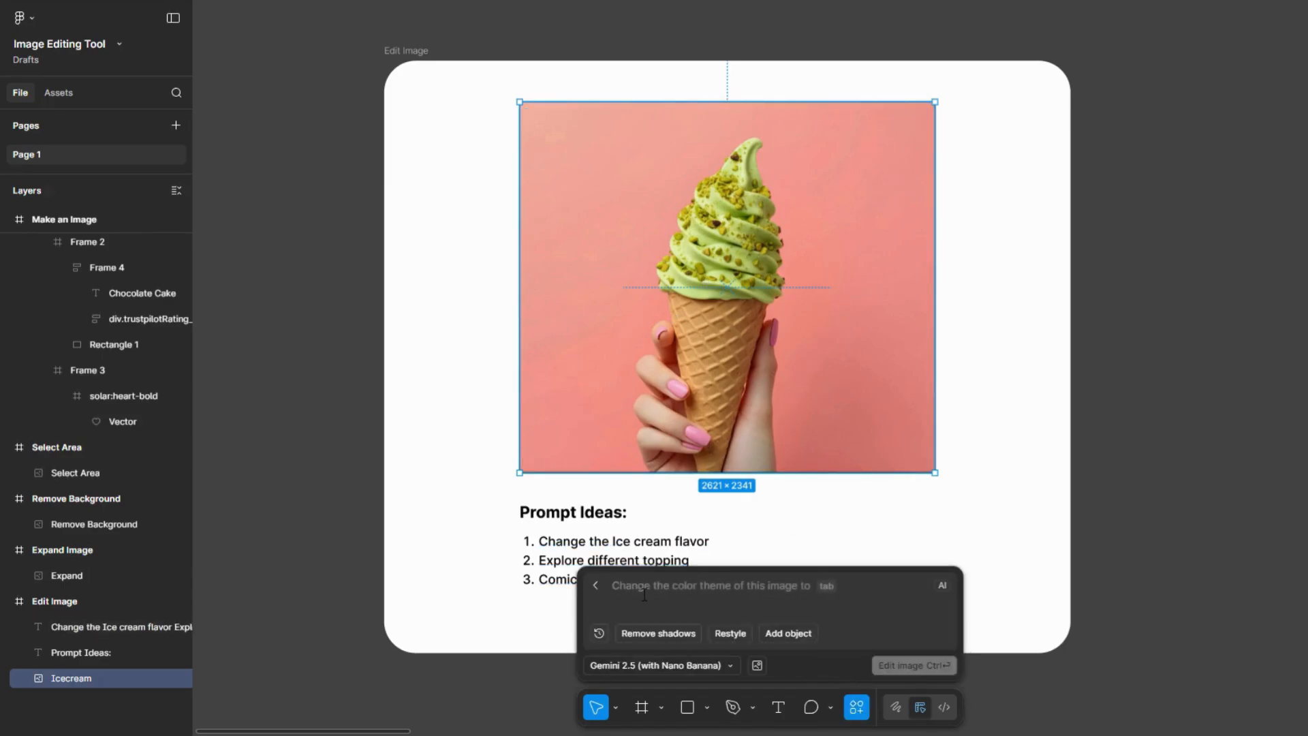
text(change this image in comic style)
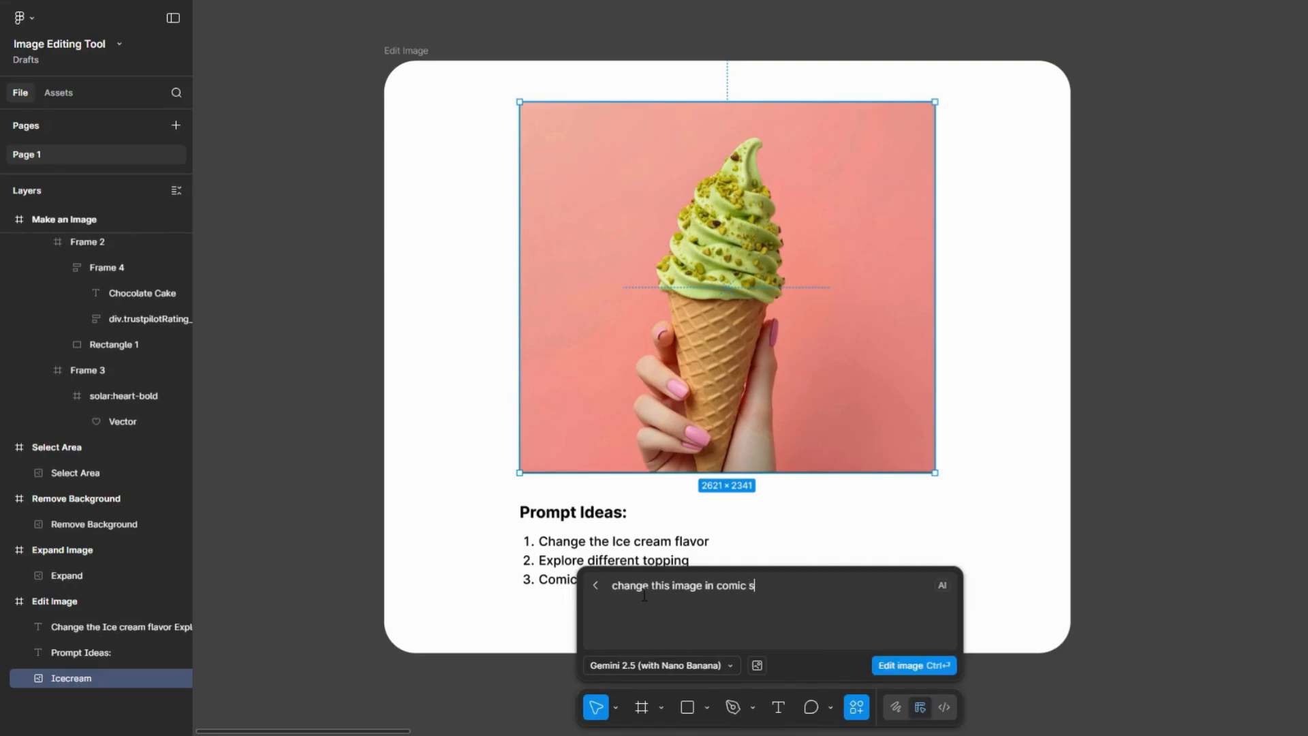
click(910, 665)
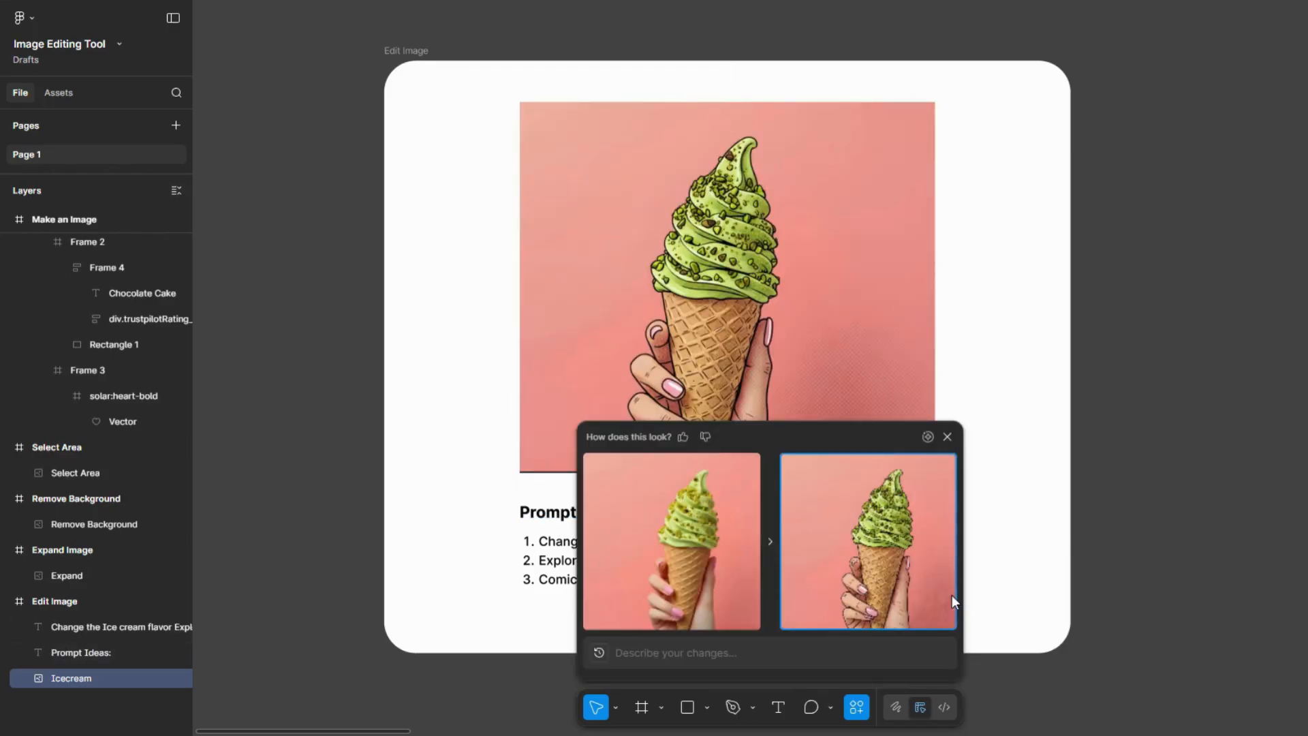
click(903, 553)
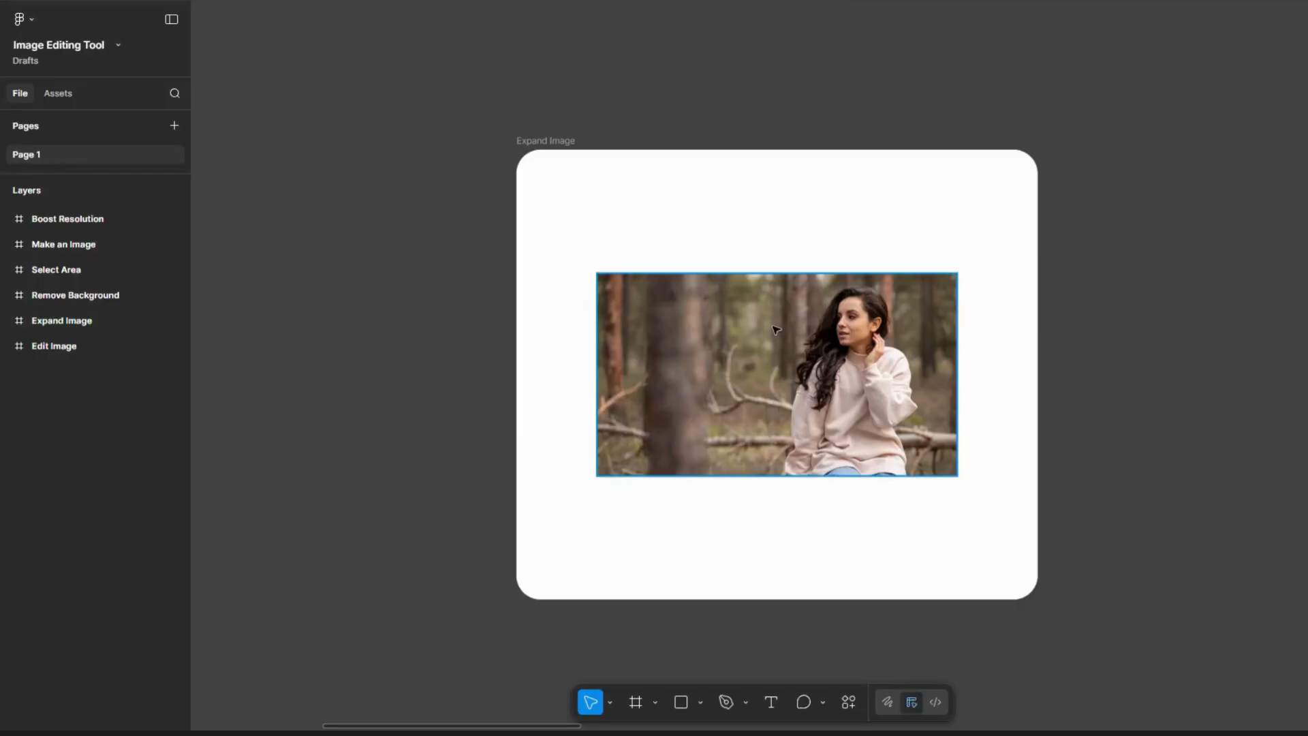
Start the Expand tool on the forest photo in the Expand Image frame
click(868, 402)
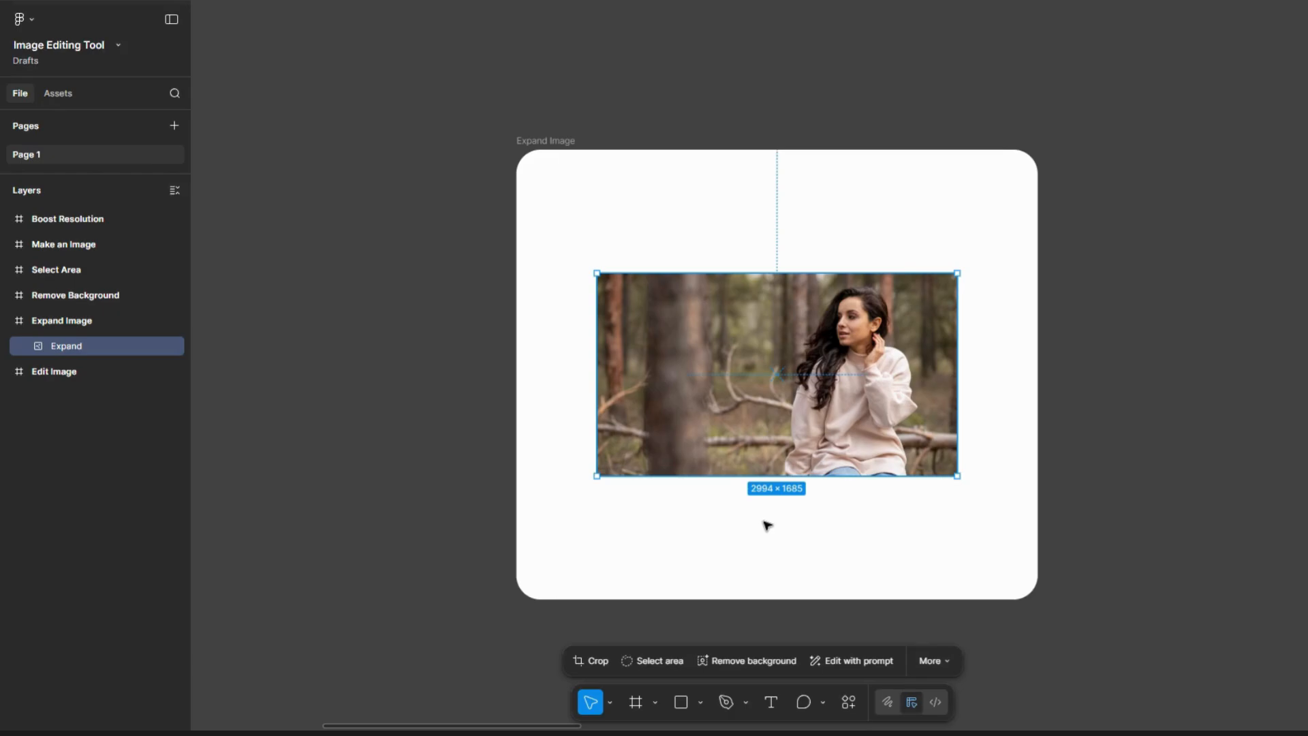
click(948, 661)
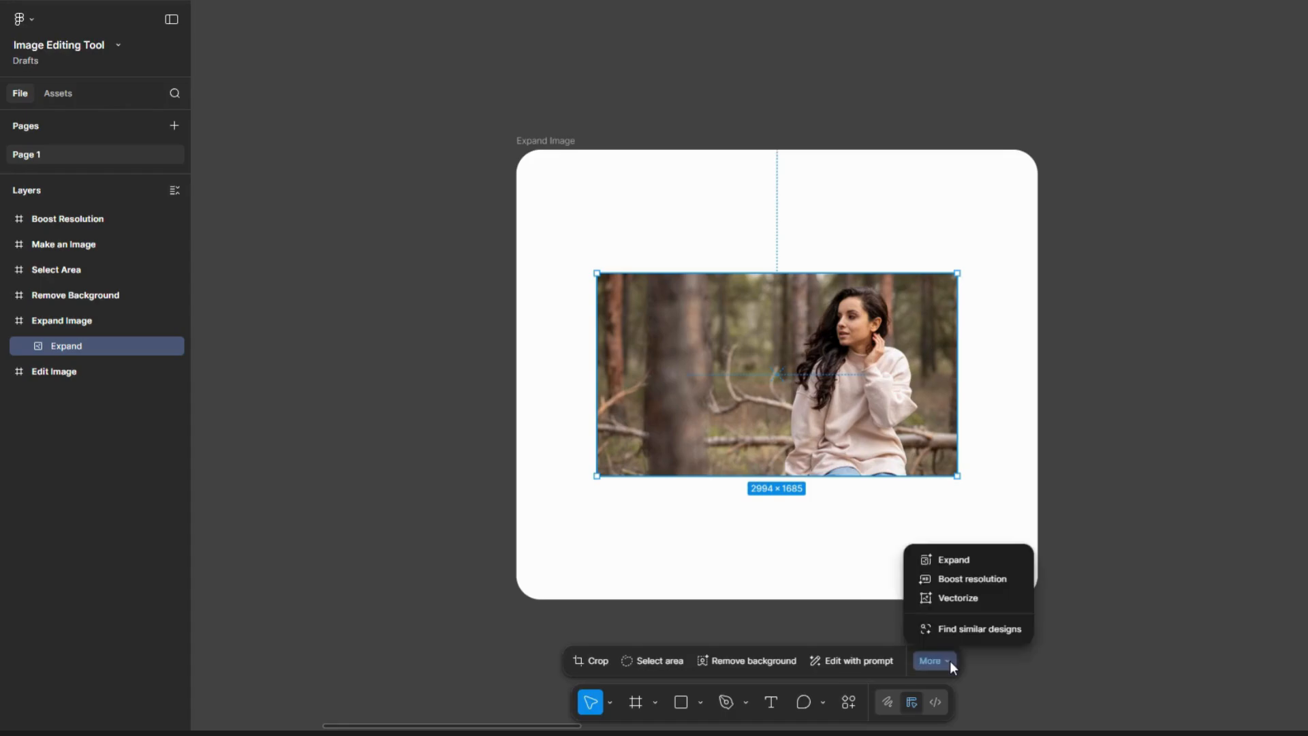
click(961, 571)
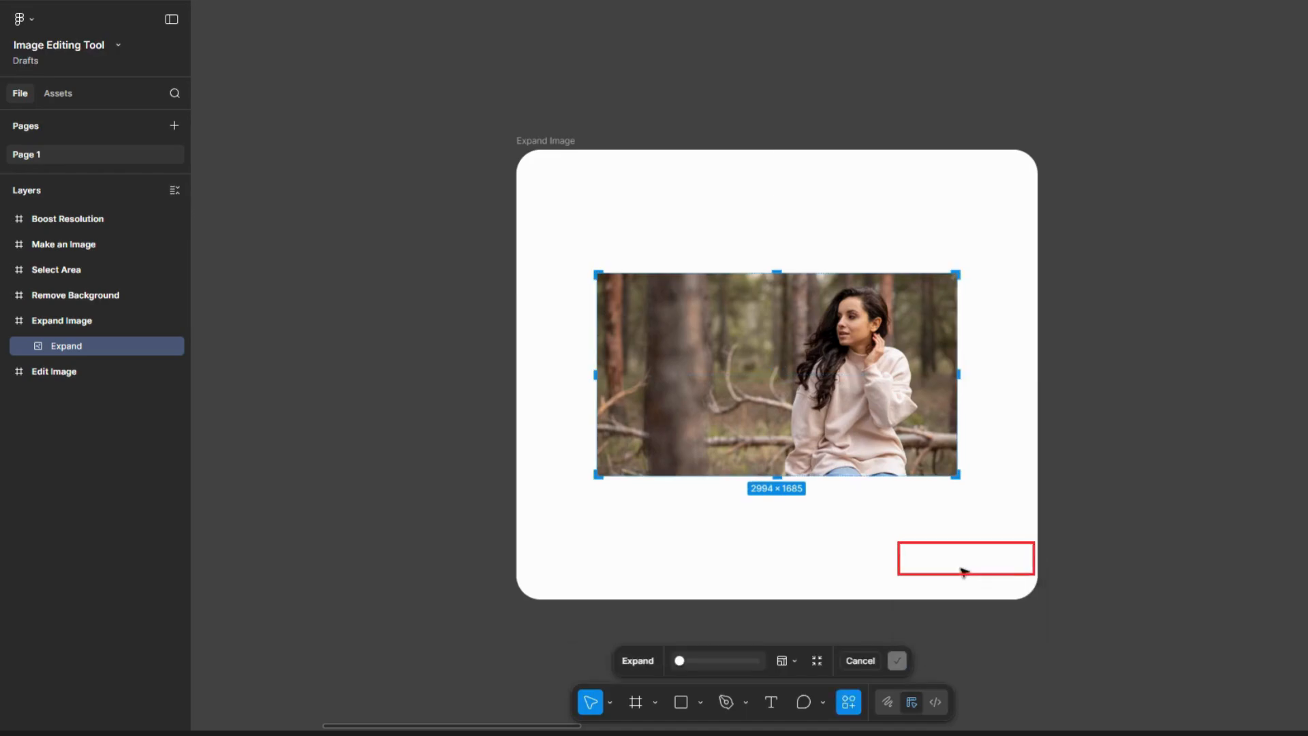
Try a custom expansion area, extending it past the photo's right and bottom edges and enlarging it on all sides
drag(959, 386, 1017, 386)
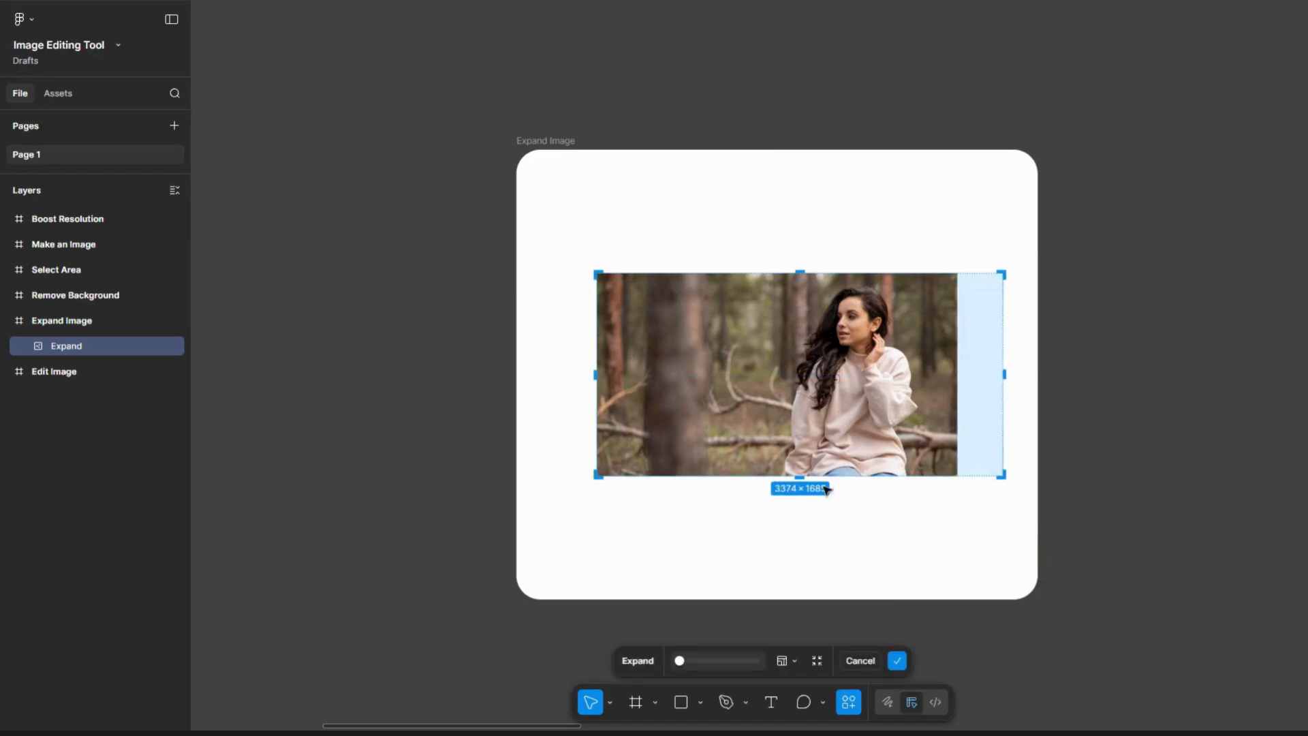
drag(809, 487, 809, 531)
mouse_move(706, 659)
mouse_down()
mouse_move(739, 662)
mouse_move(723, 661)
mouse_up()
Expand the forest photo to the Square (1:1) aspect ratio and dismiss the completion notice
click(792, 659)
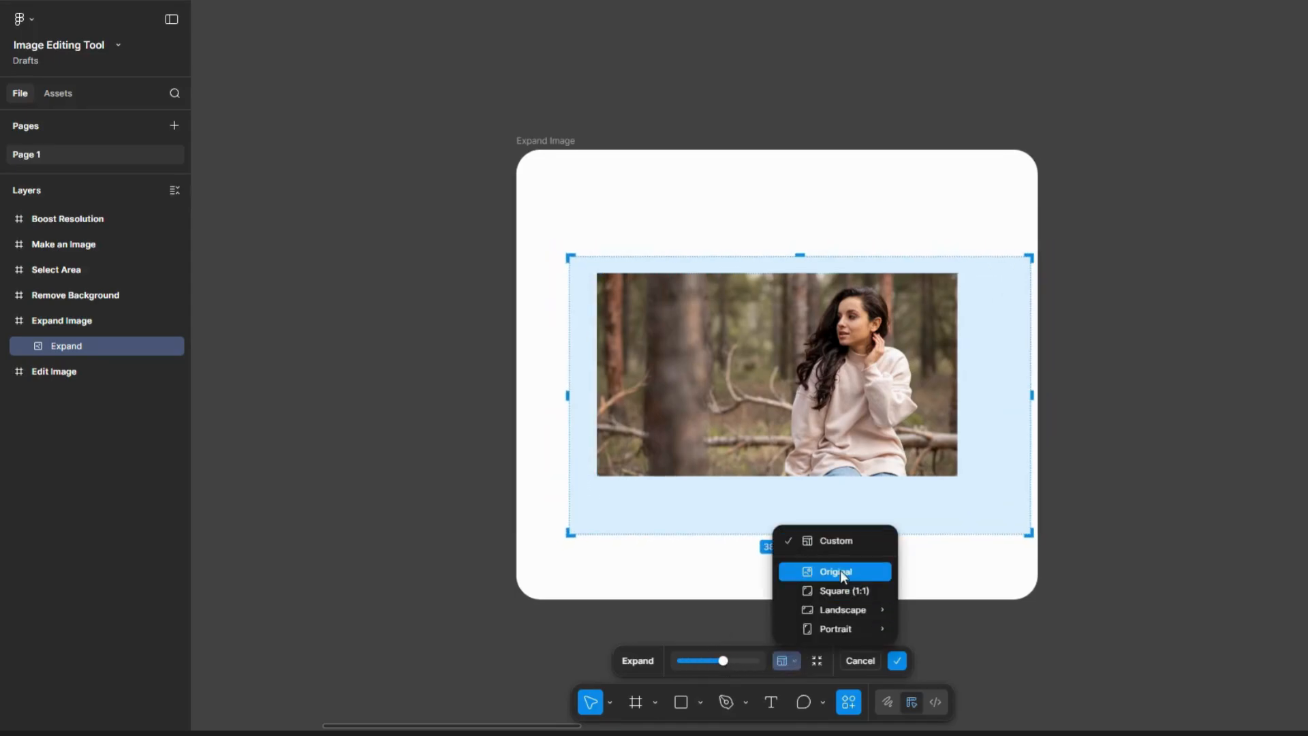
click(842, 591)
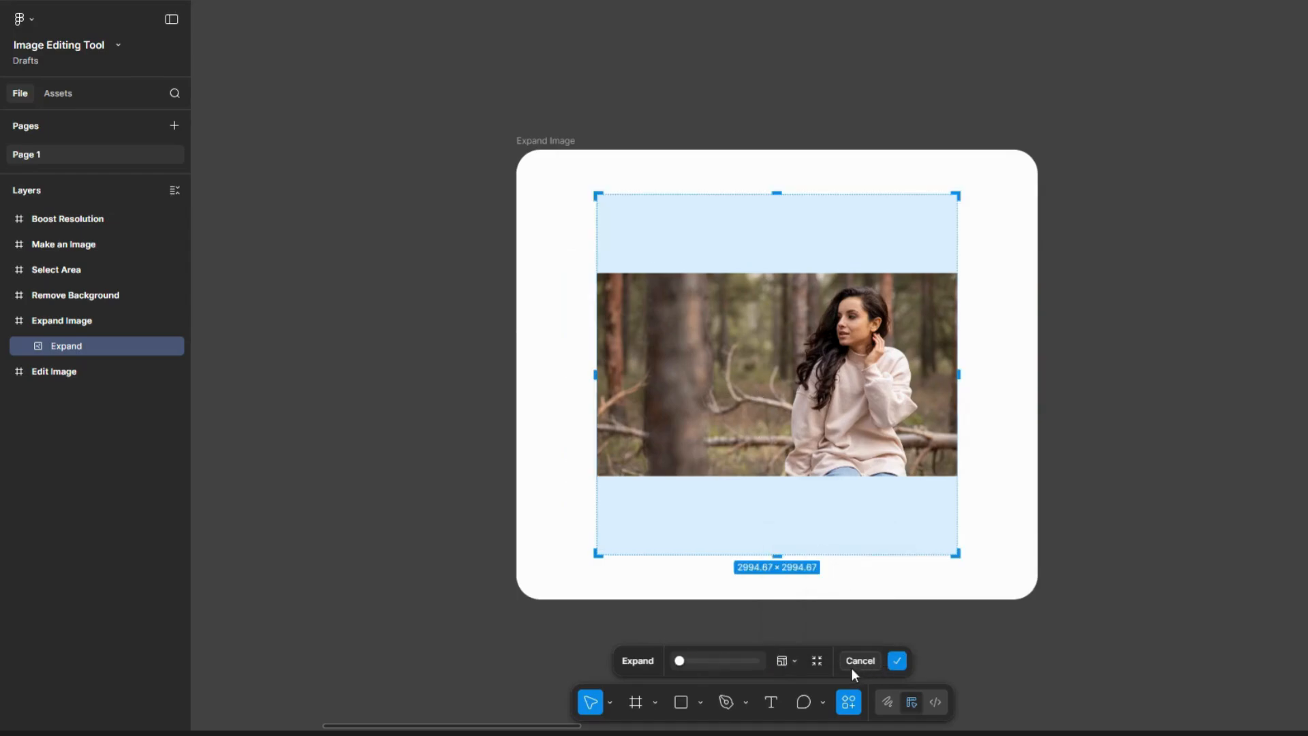
click(900, 664)
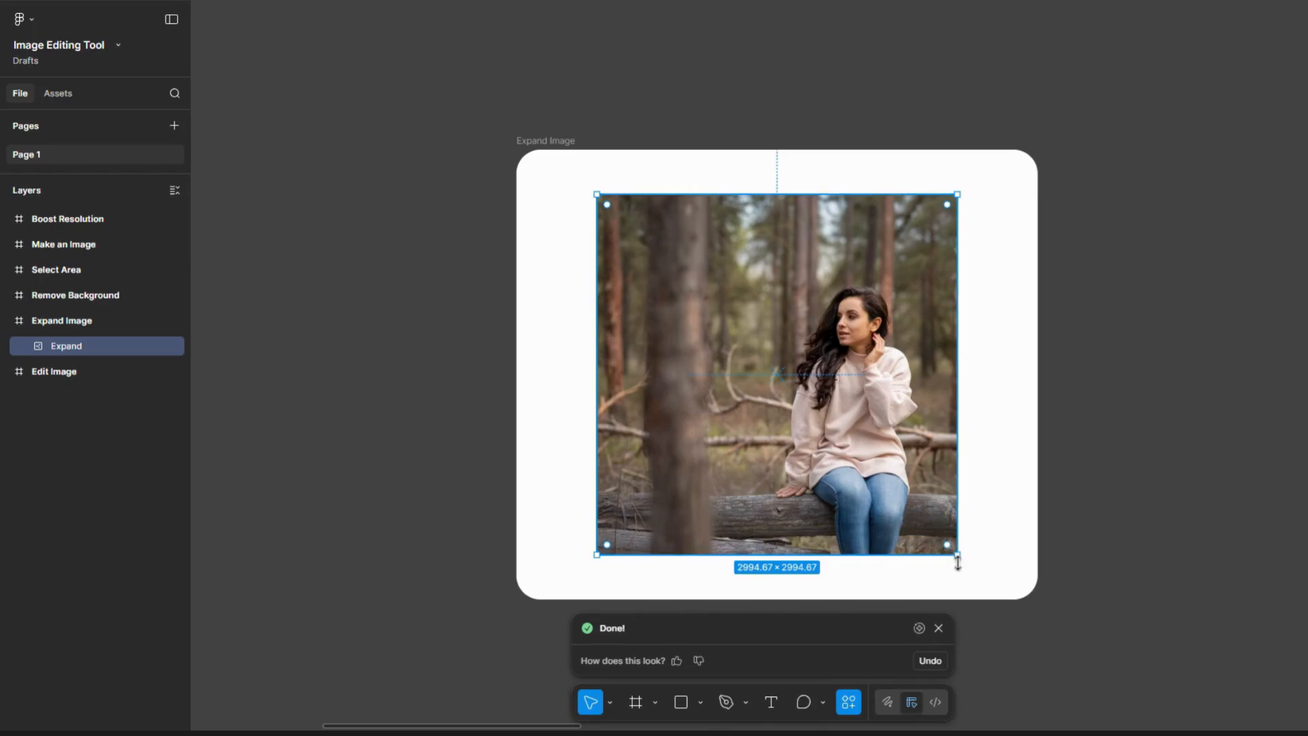
click(943, 627)
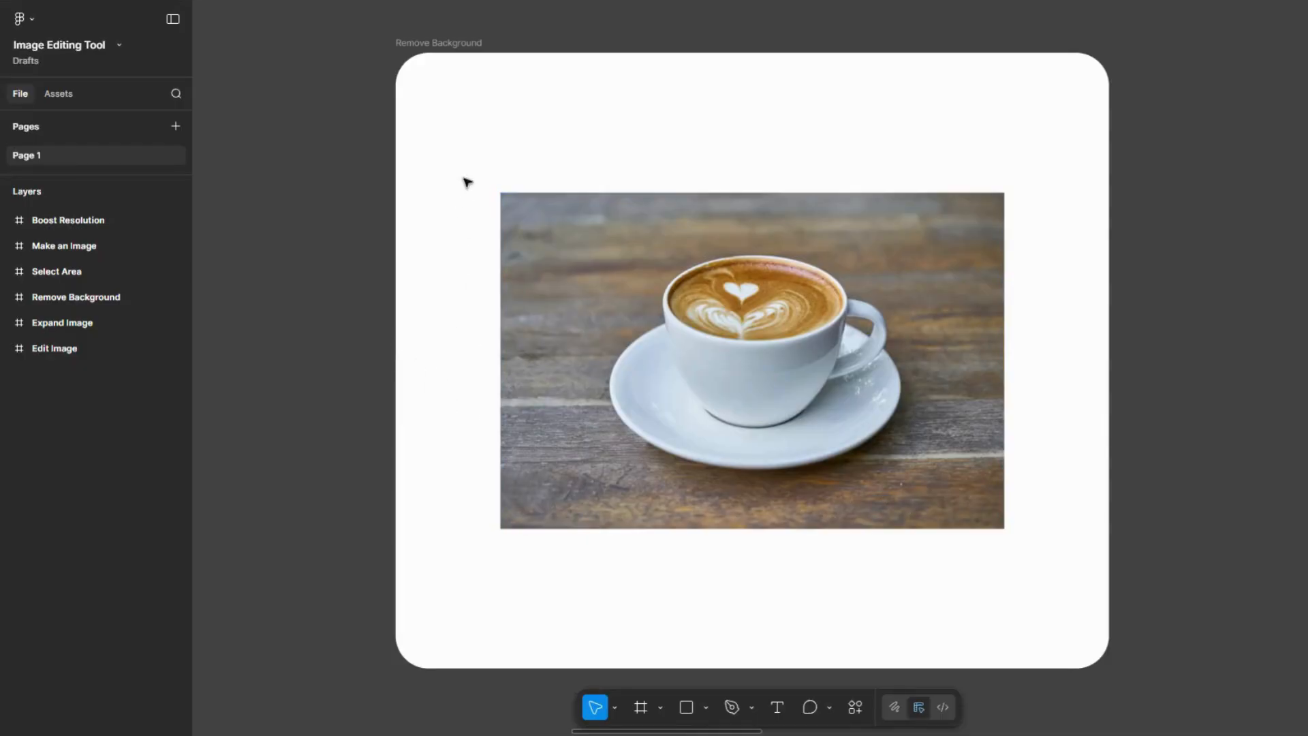
Remove the background from the coffee cup photo, and undo and redo the removal to compare both versions
click(665, 354)
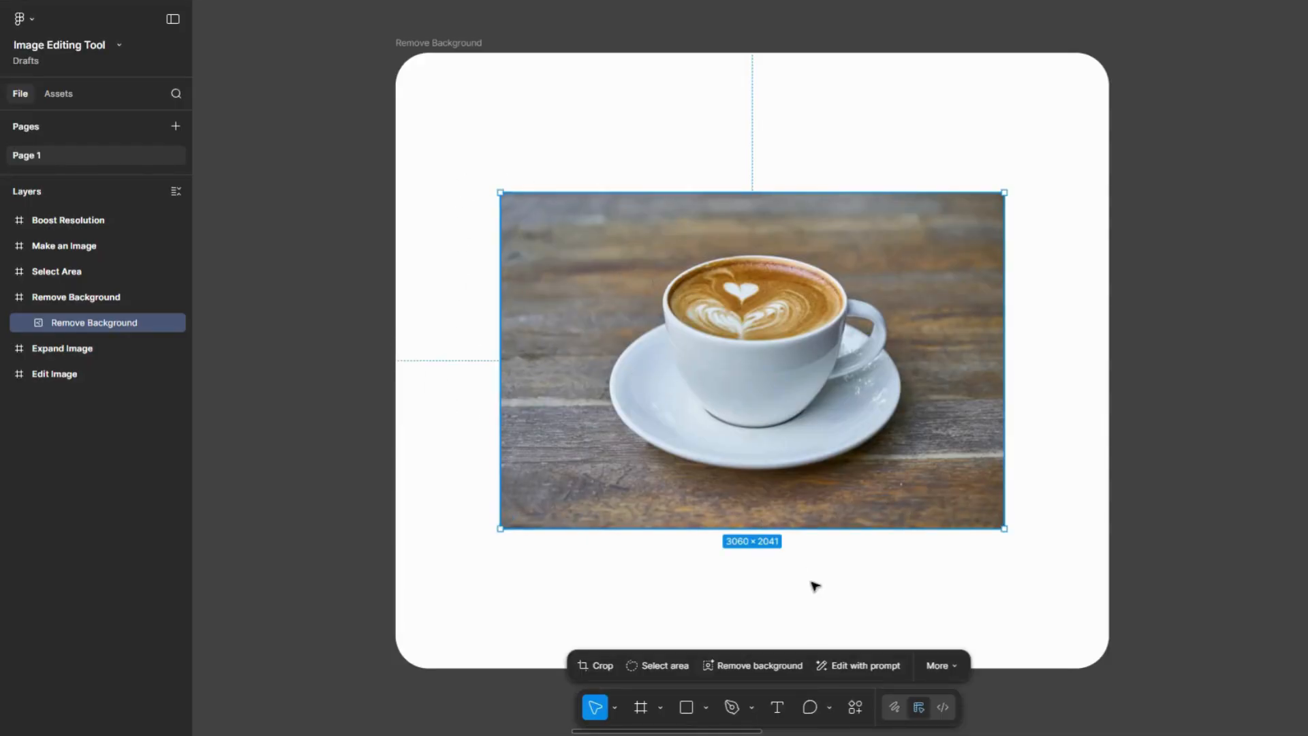
click(762, 667)
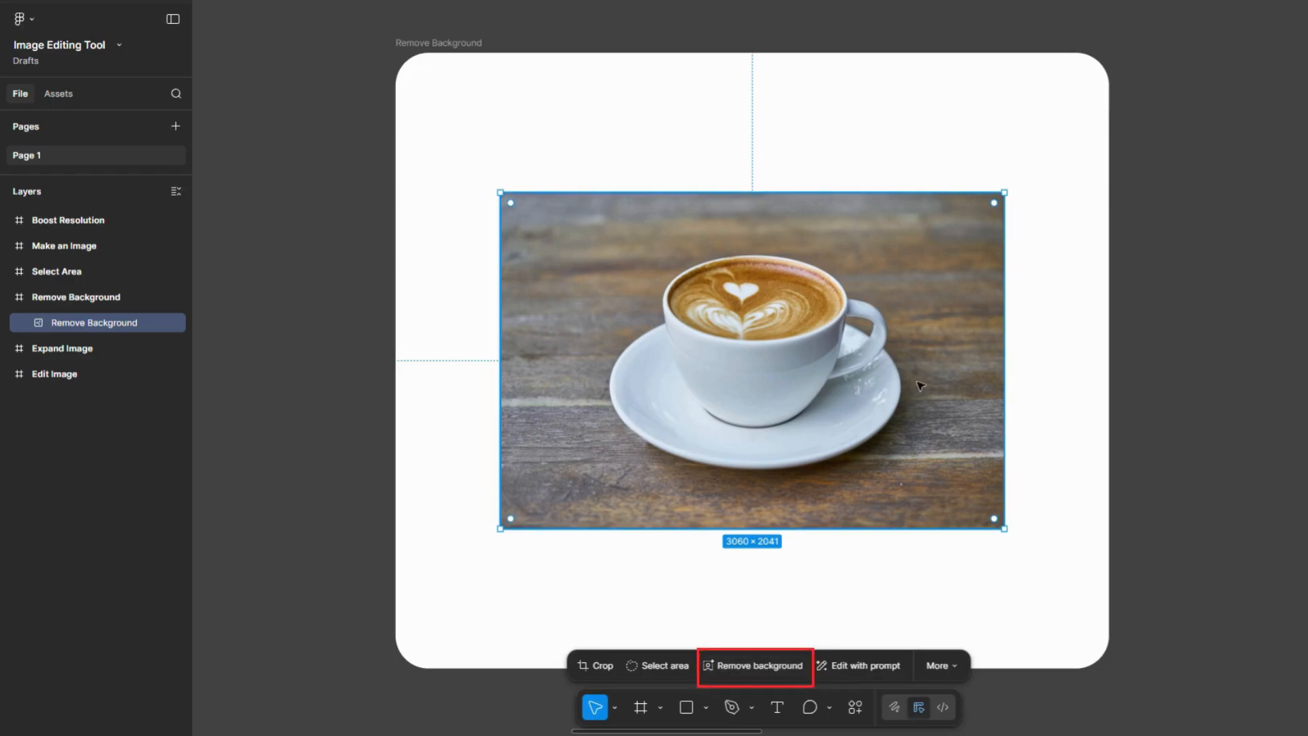
click(752, 666)
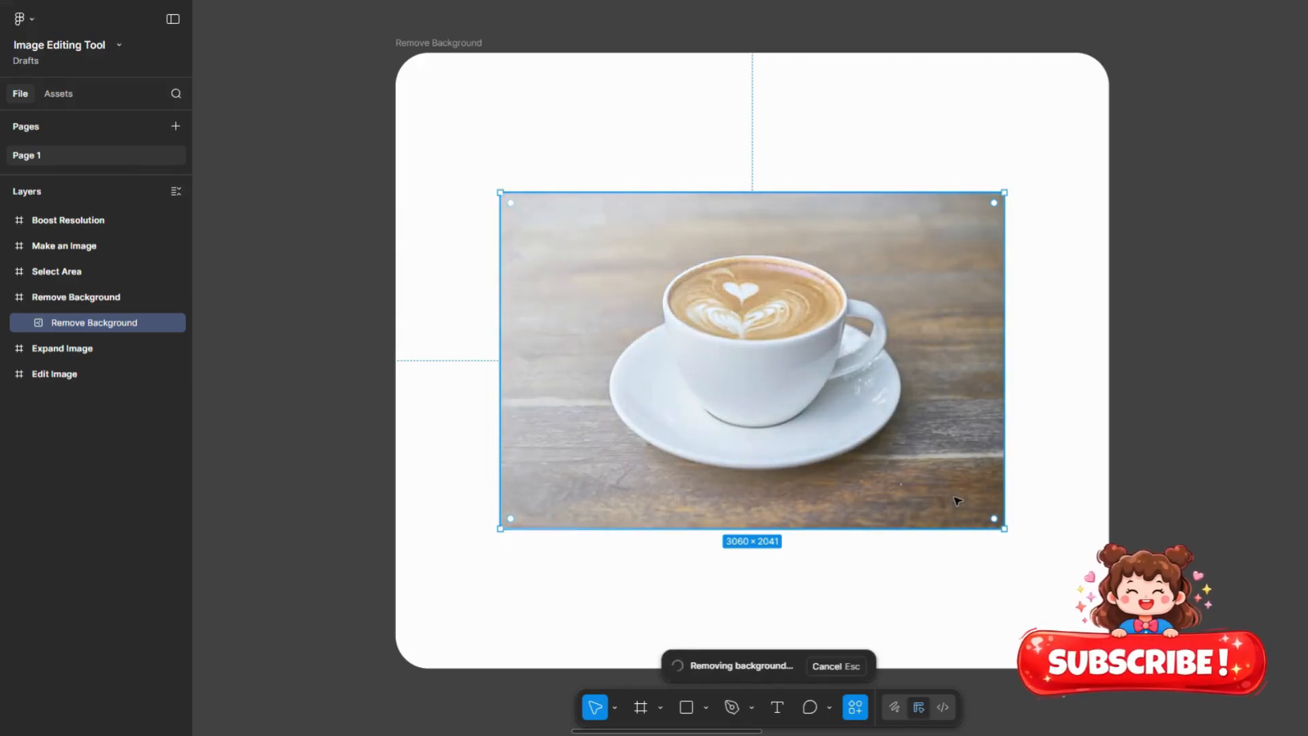
drag(675, 333, 739, 377)
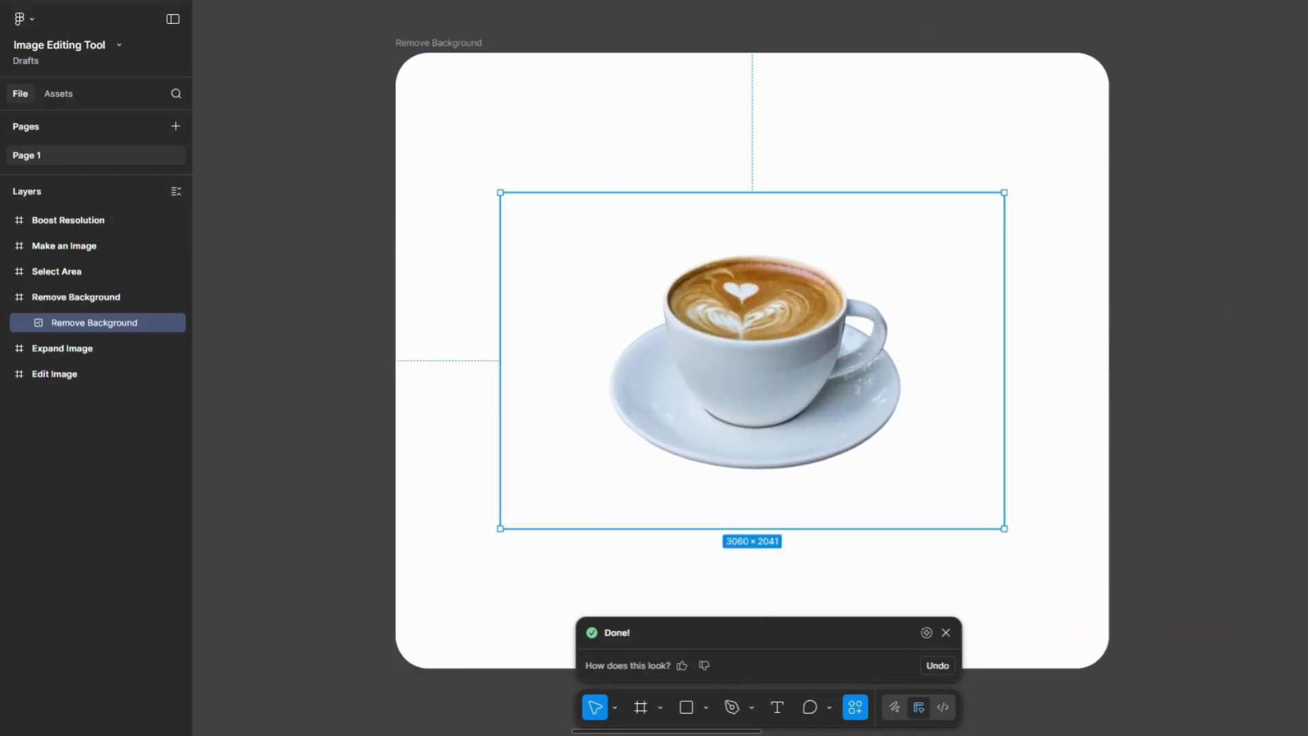
key(ctrl+z)
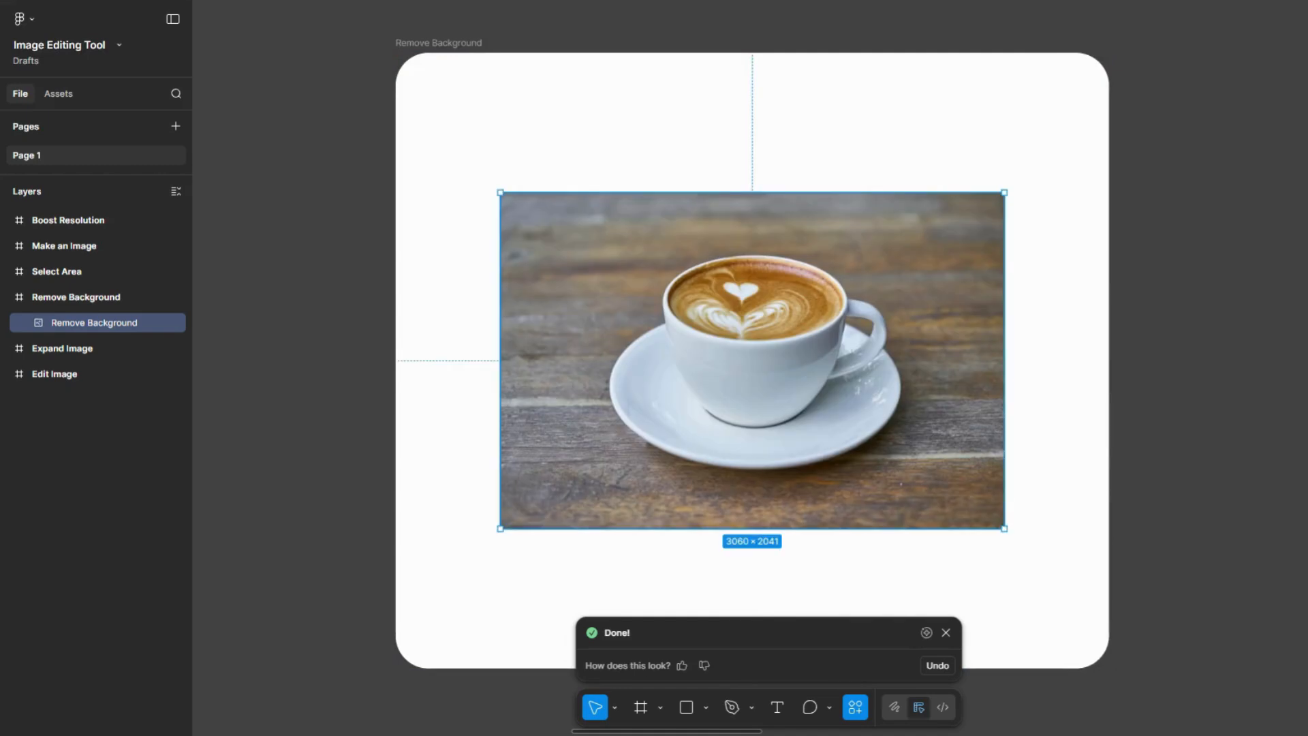
key(ctrl+shift+z)
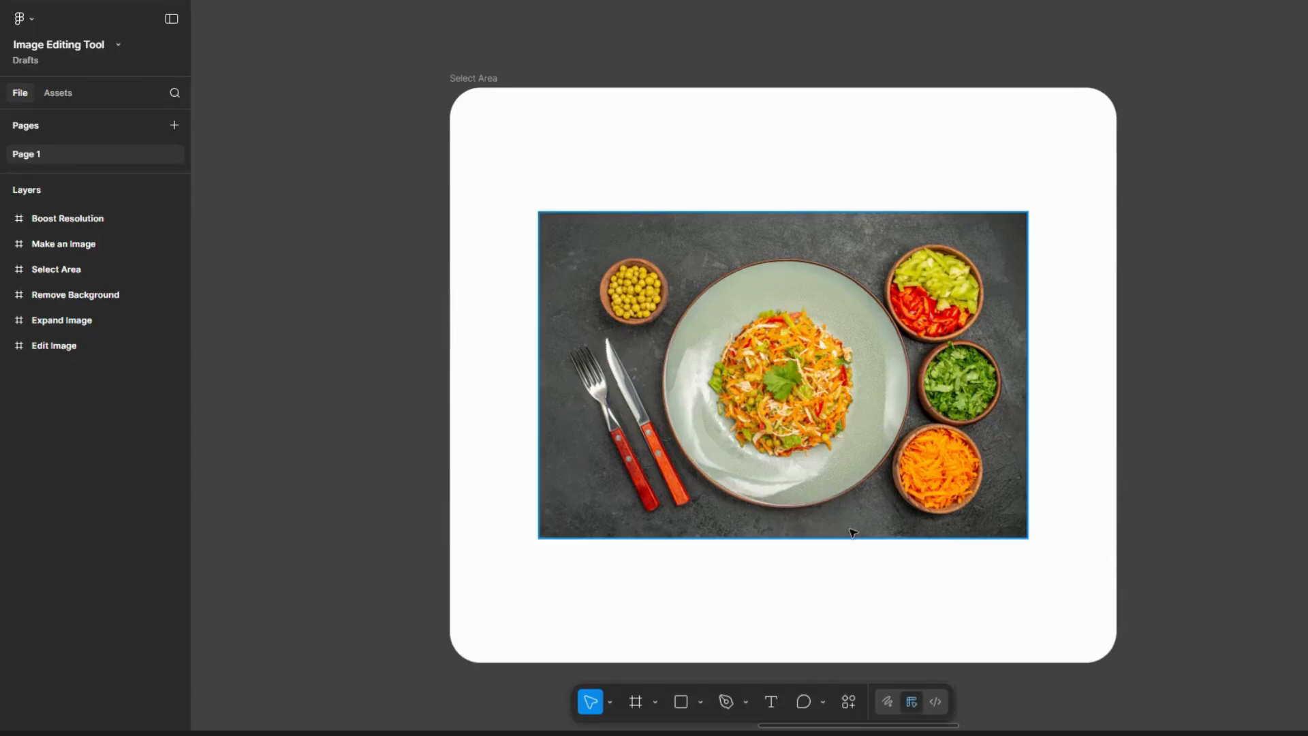
Select the area around the bowl of peas in the food photo, erase it, and inspect the filled spot up close
click(799, 346)
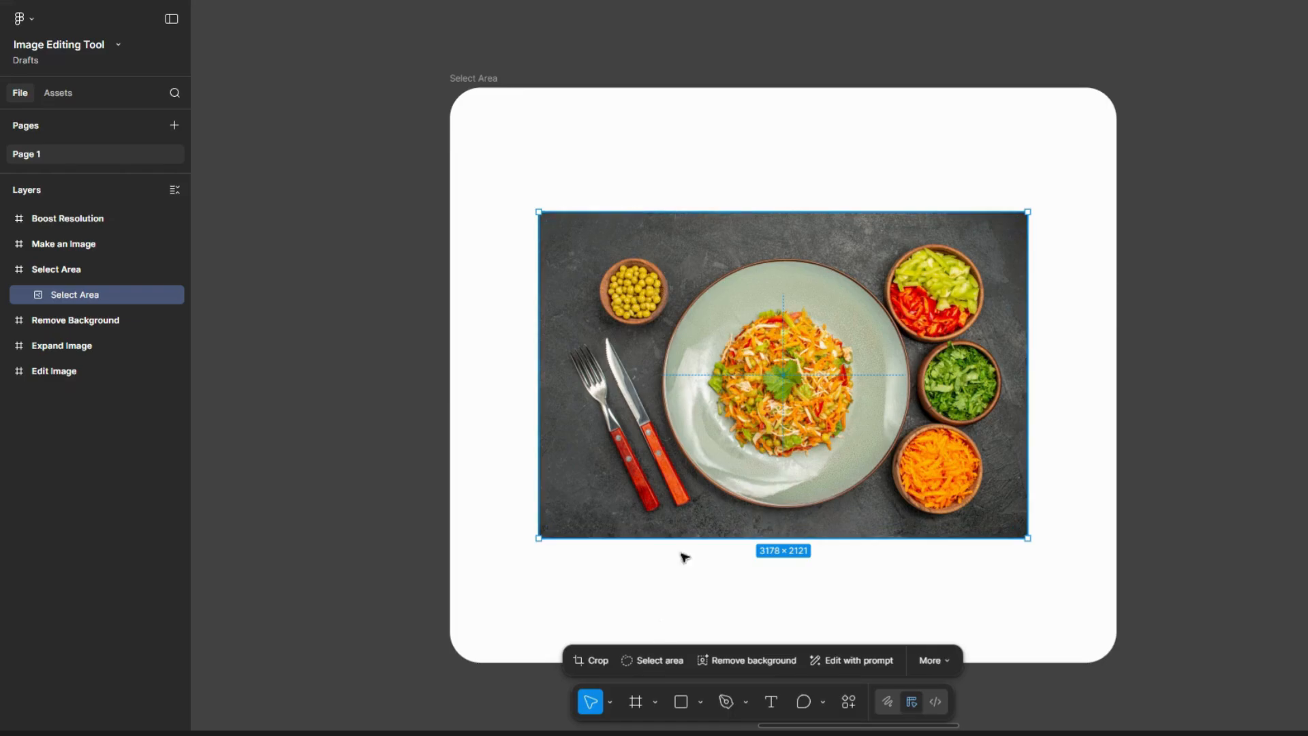
click(653, 661)
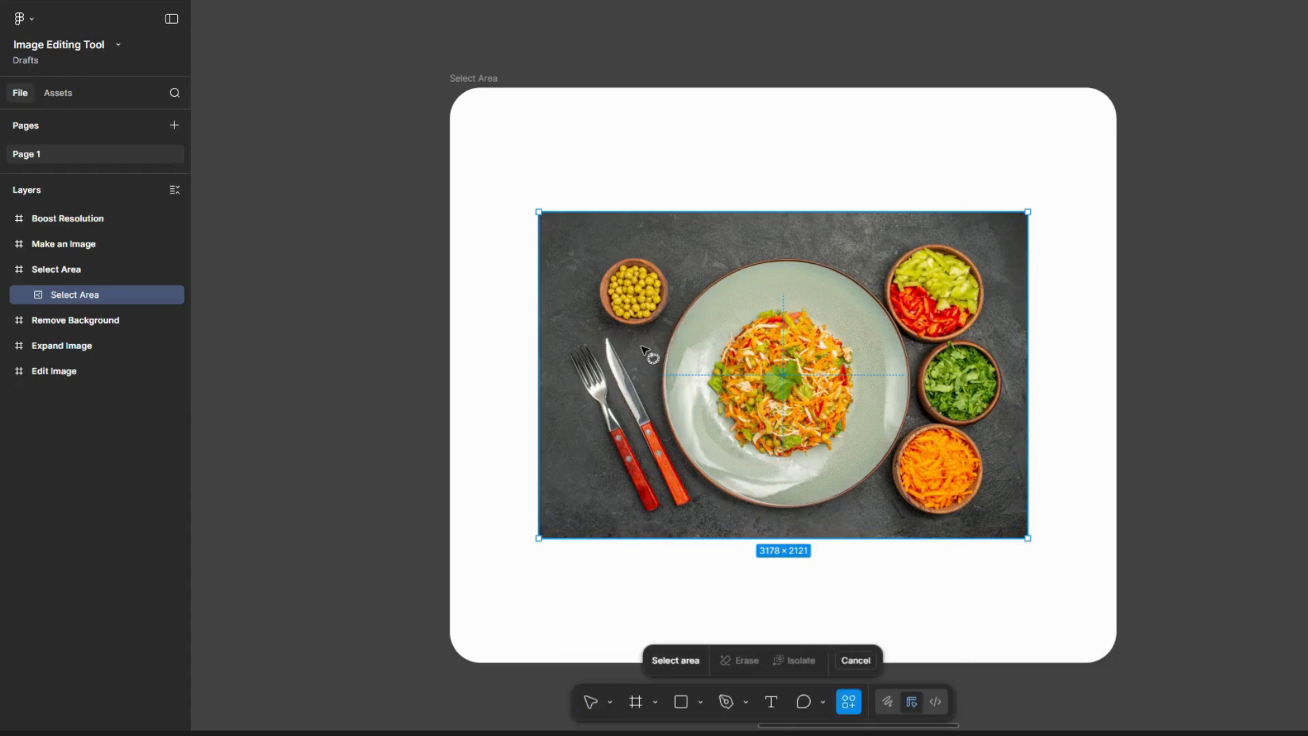
mouse_move(648, 335)
mouse_down()
mouse_move(683, 323)
mouse_move(692, 284)
mouse_move(683, 250)
mouse_move(629, 229)
mouse_move(597, 245)
mouse_move(594, 312)
mouse_move(653, 348)
mouse_up()
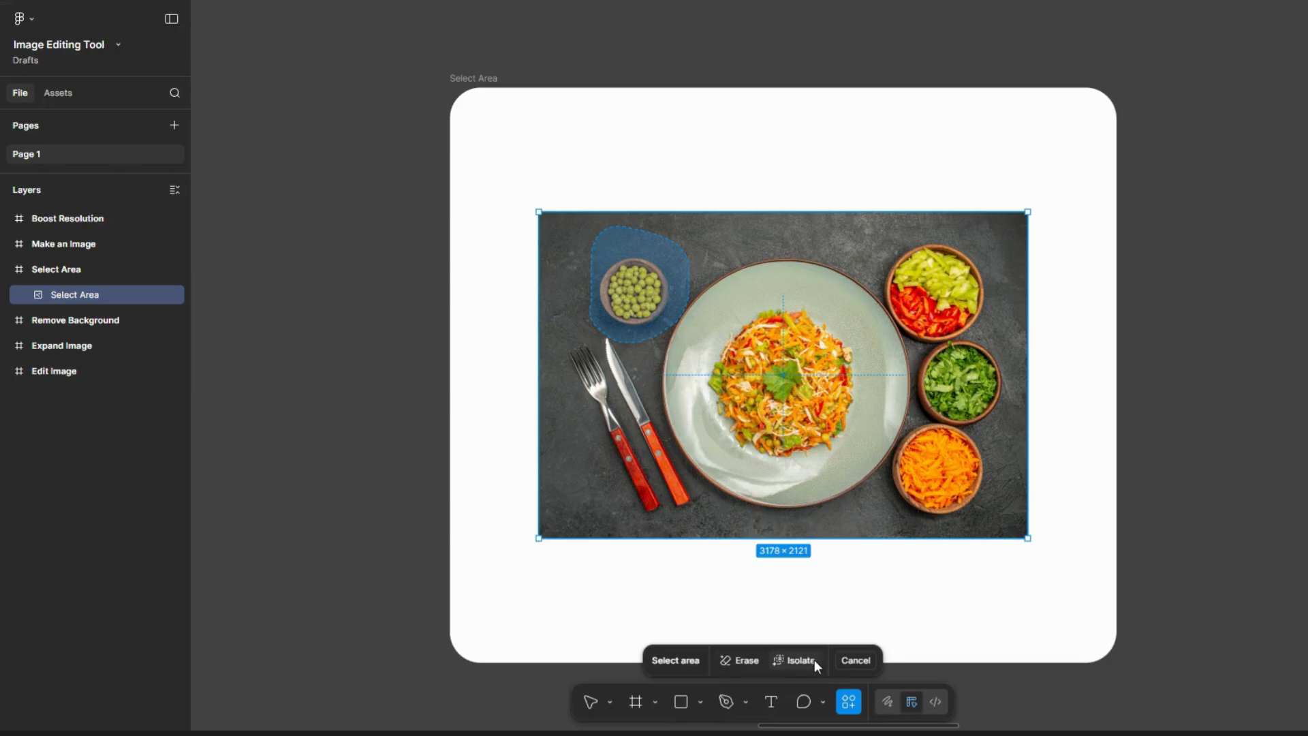
click(738, 664)
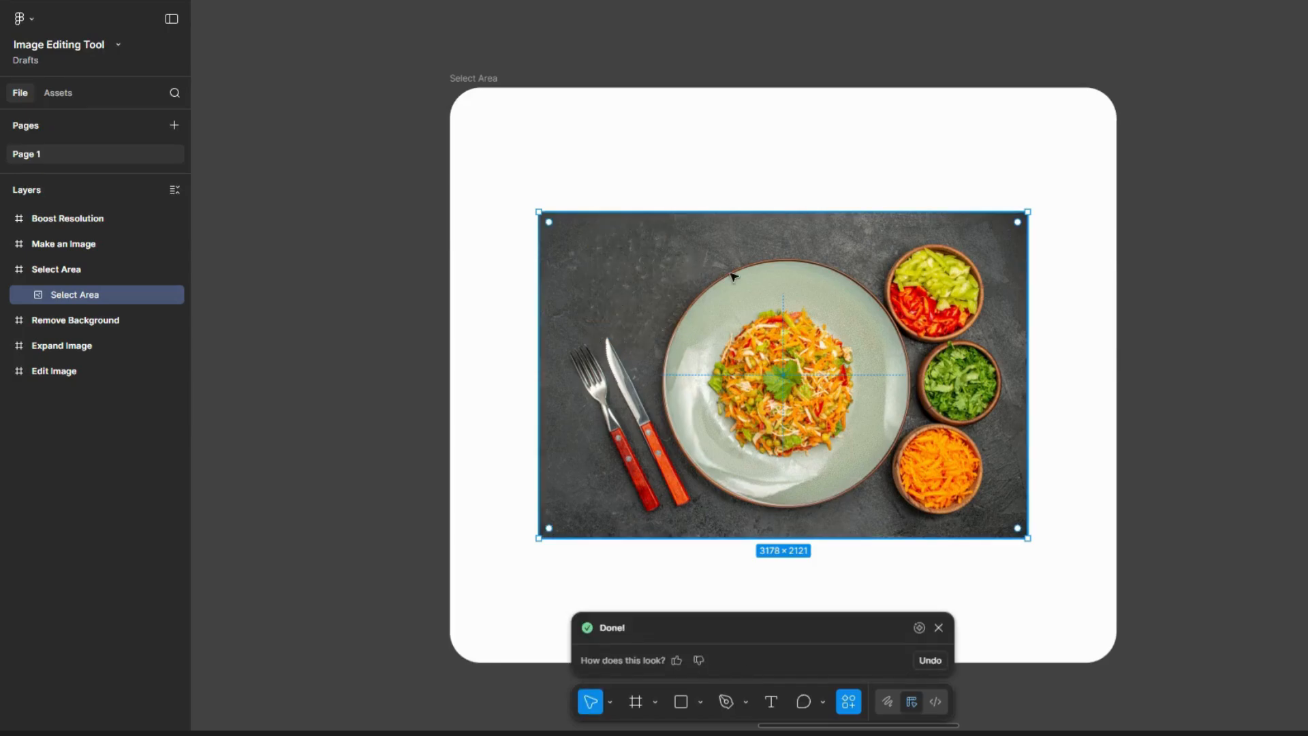
click(938, 628)
scroll(627, 287, up, 3)
scroll(630, 292, up, 5)
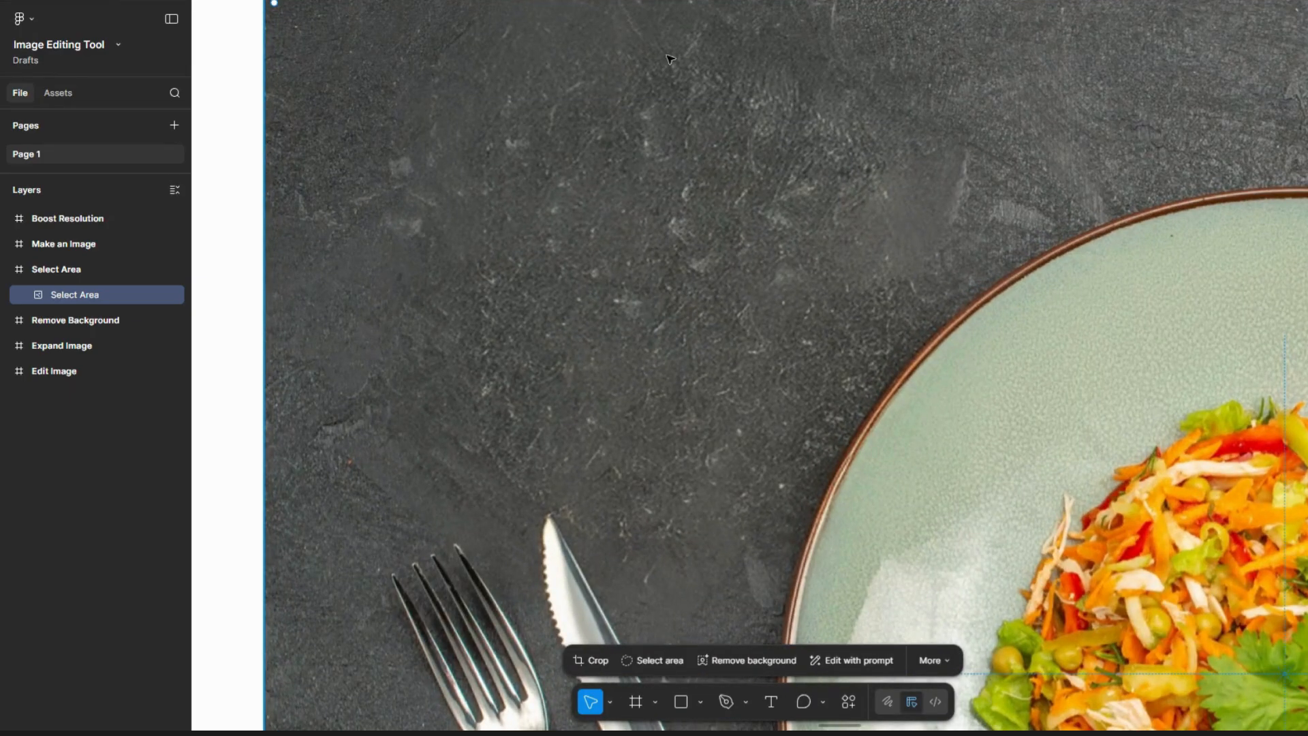
scroll(706, 235, down, 8)
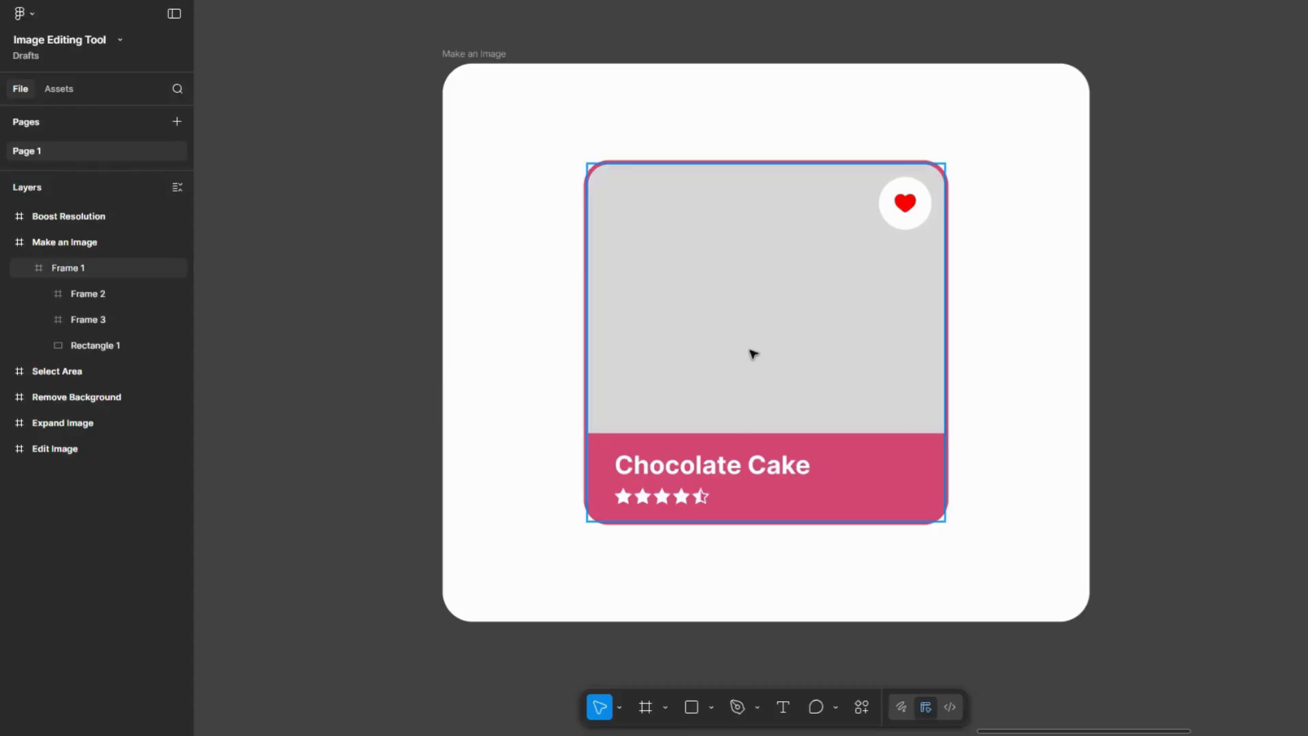
Make an image from the prompt "Rustic chocolate cake product photo on a gingham tablecloth, bold lighting, with chocolate pieces and cocoa powder around it."
click(862, 706)
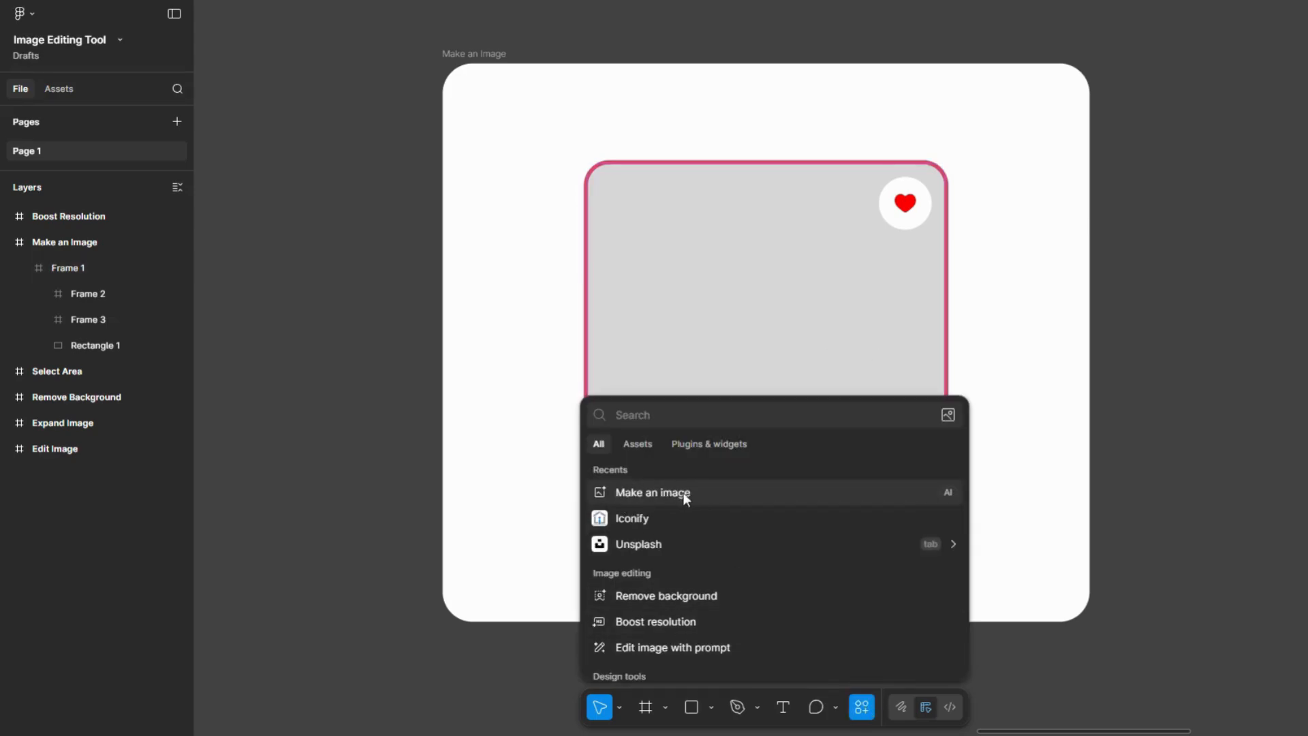
click(656, 493)
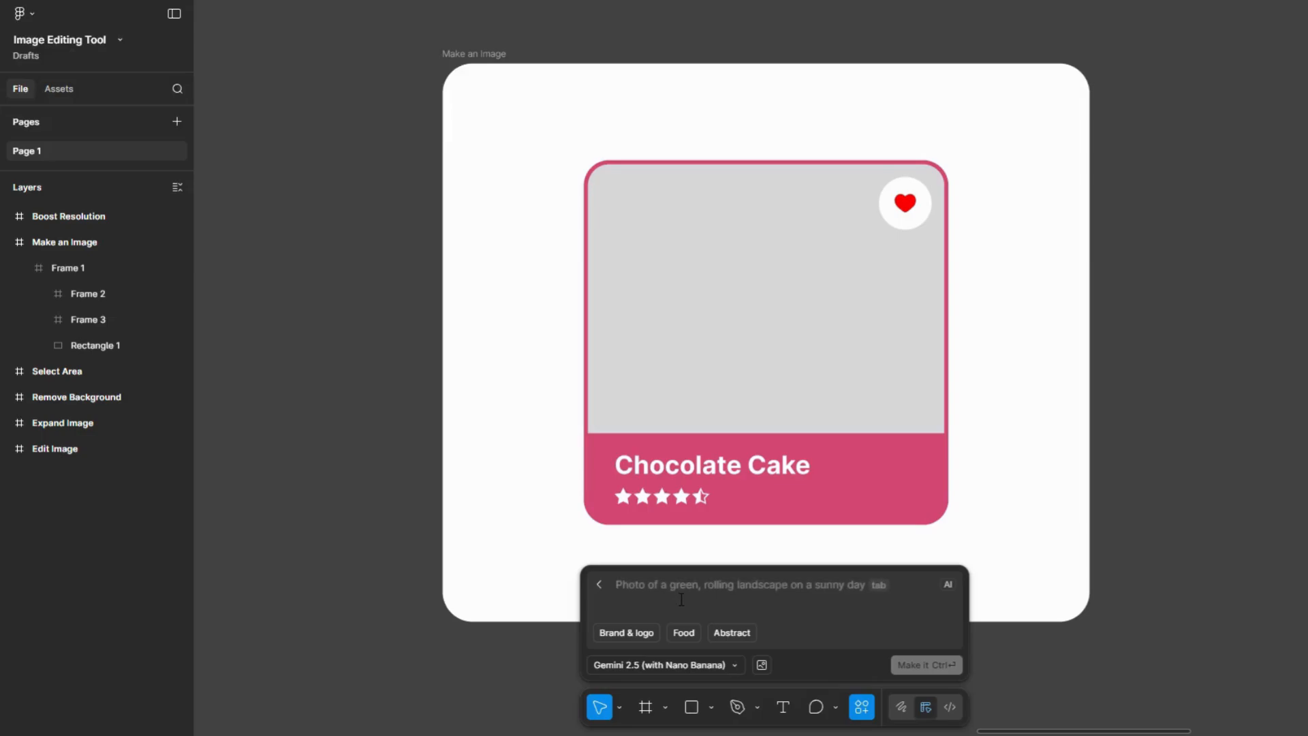
text(Rustic chocolate cake product photo on a gingham tablecloth, bold lighting, with chocolate pieces and cocoa powder around it.)
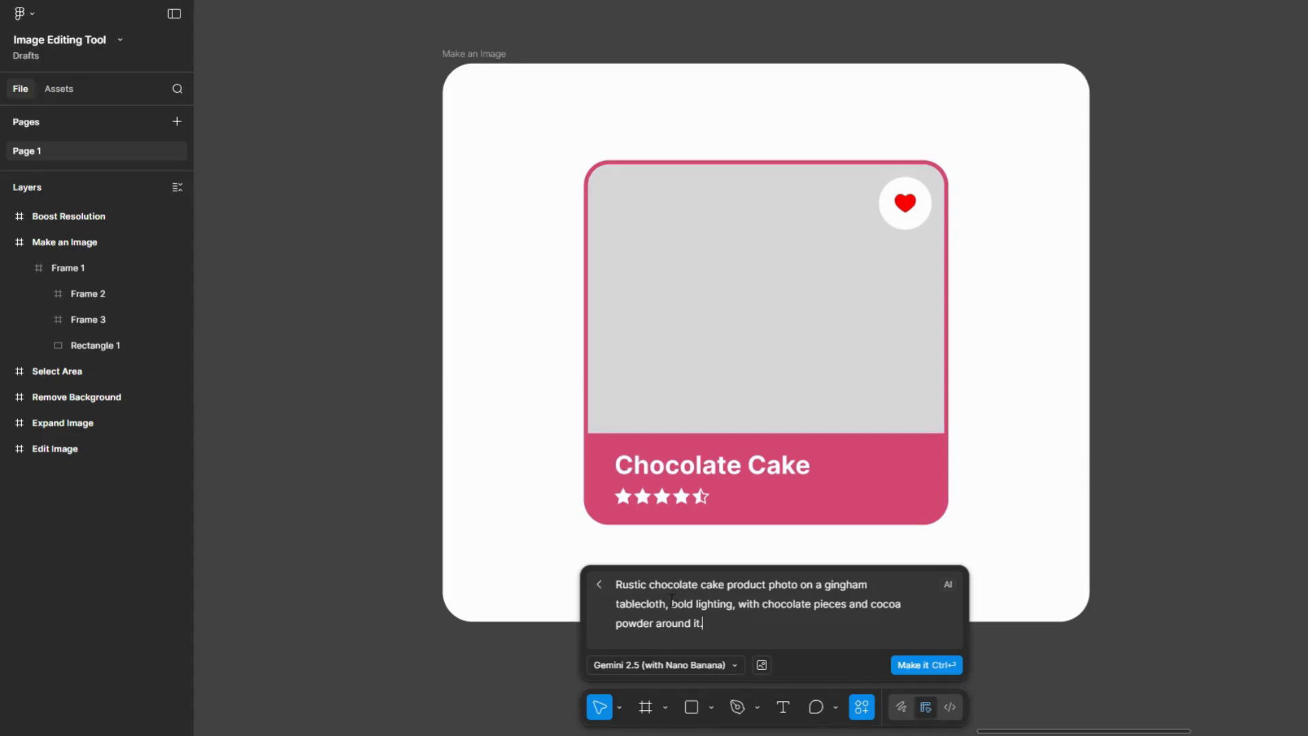
drag(661, 587, 727, 588)
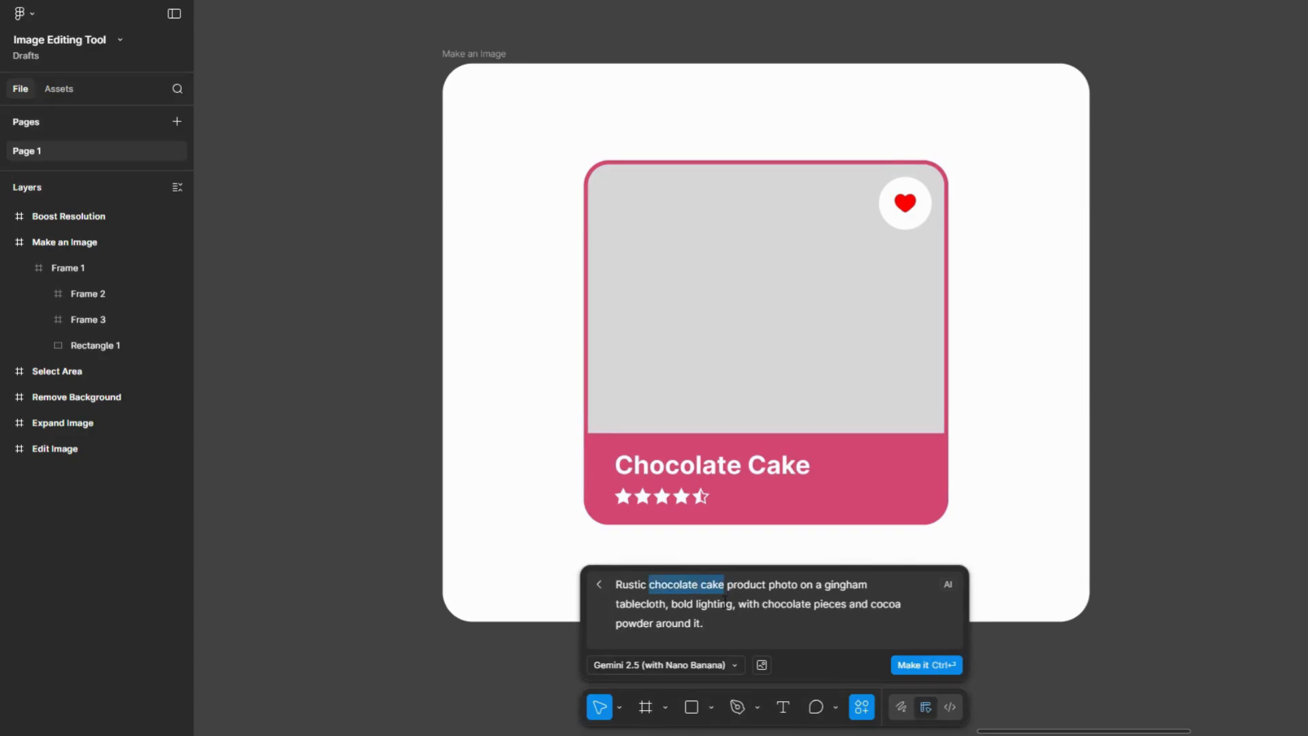
click(738, 631)
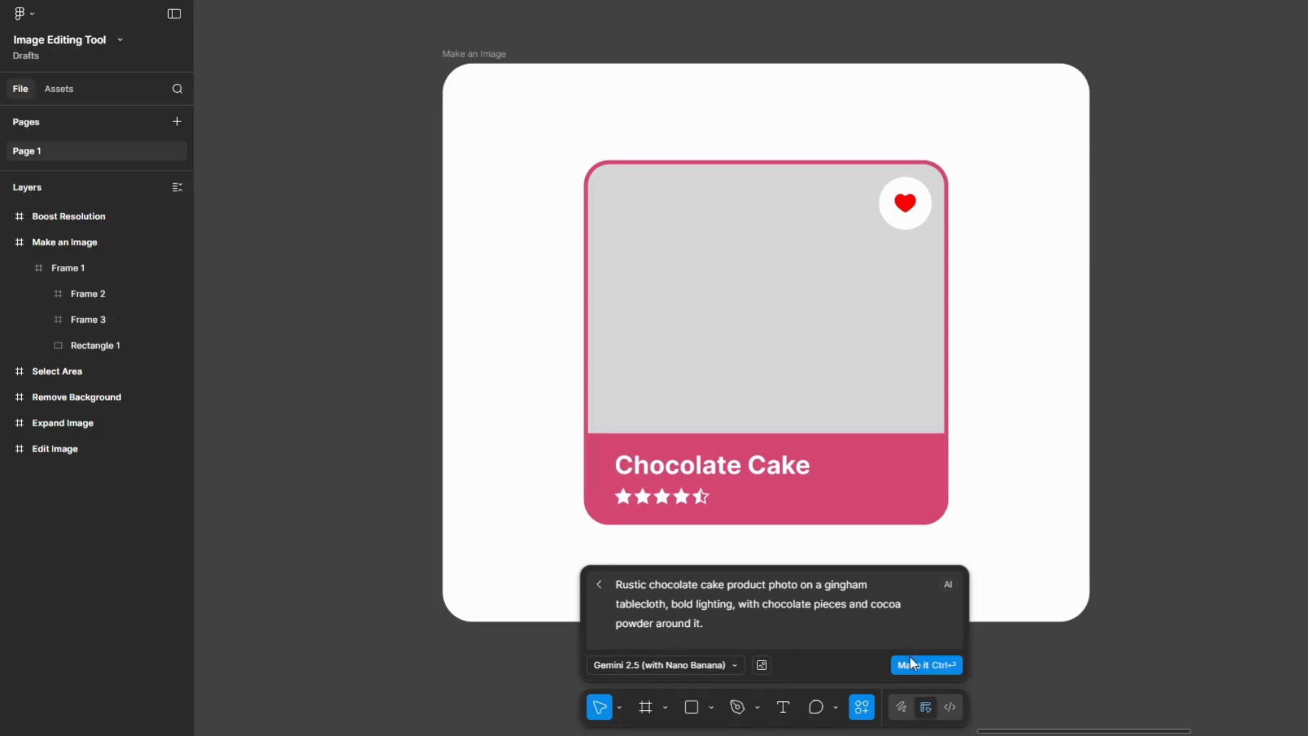
click(931, 665)
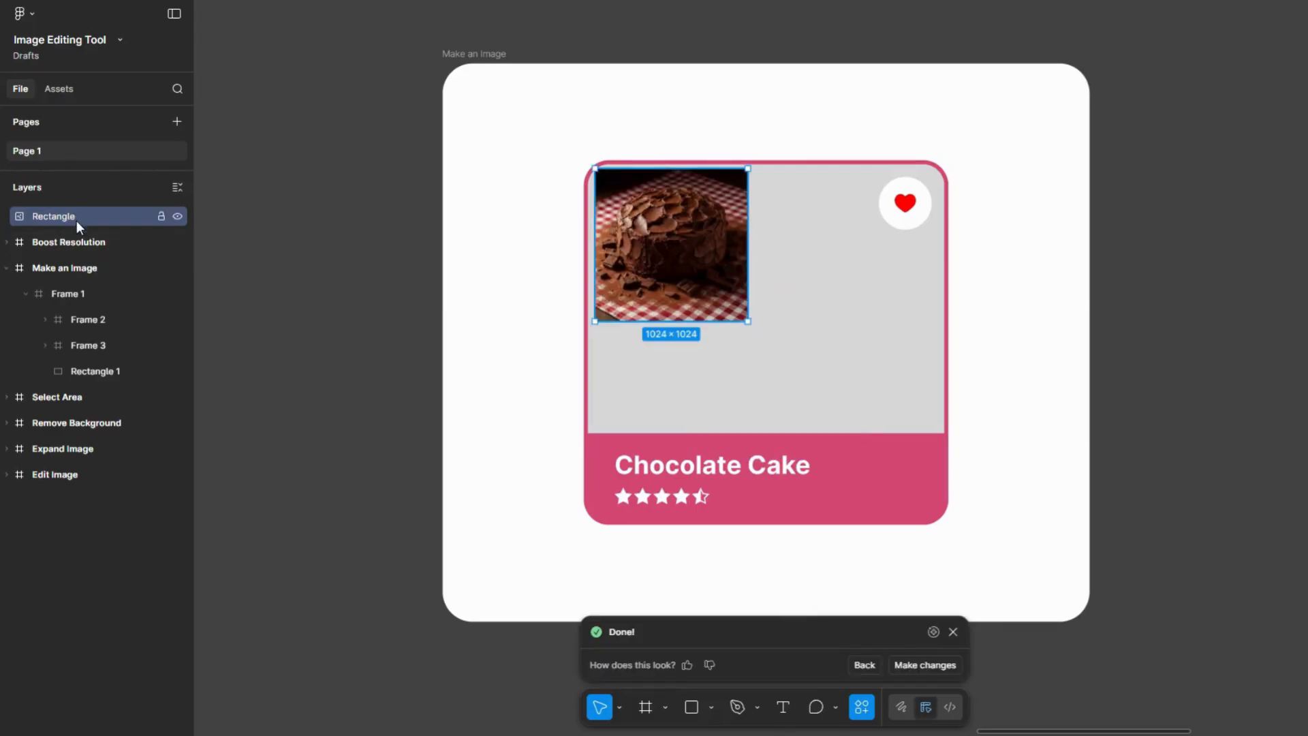
Nest the generated cake image in the card's Frame 1 above Rectangle 1, align it to the upper-left corner and scale it to 2418 × 2418
drag(77, 220, 92, 358)
drag(694, 272, 685, 267)
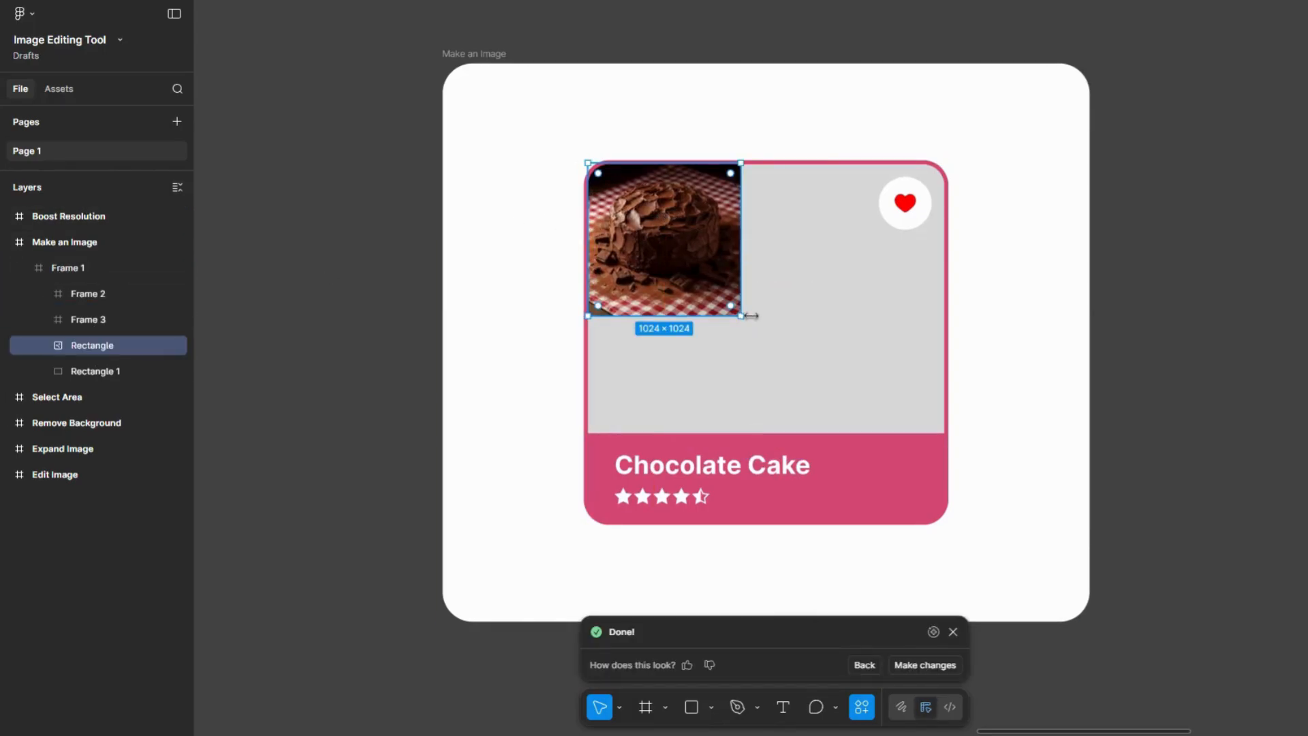
drag(751, 316, 961, 420)
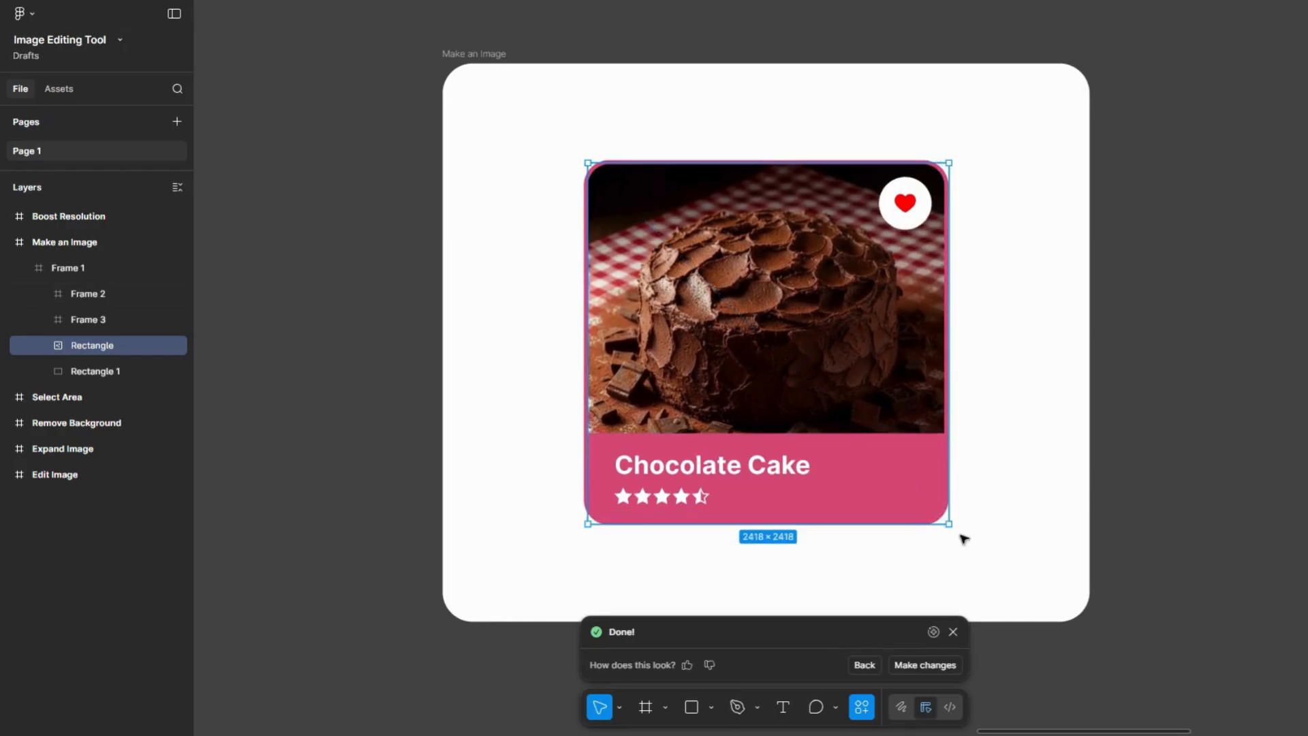
click(1149, 286)
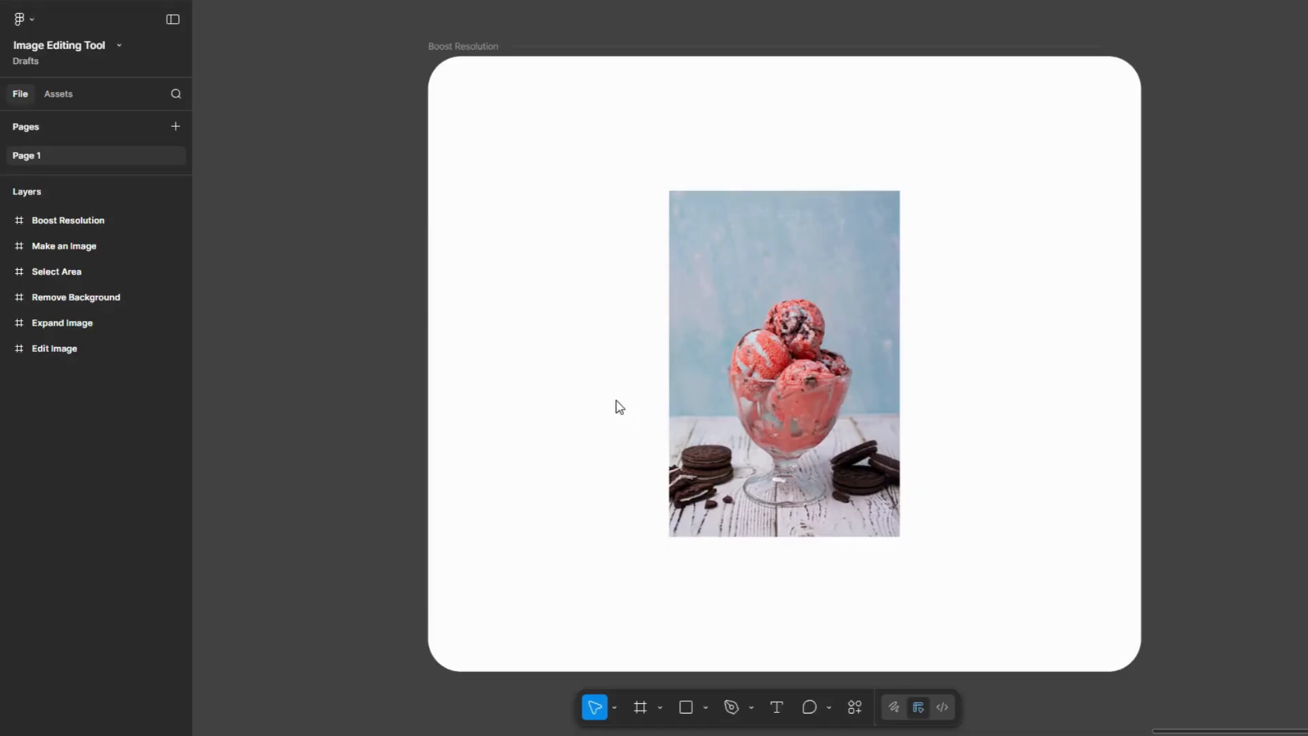
Boost the resolution of the ice cream photo in the Boost Resolution frame and inspect the cookies up close
click(818, 407)
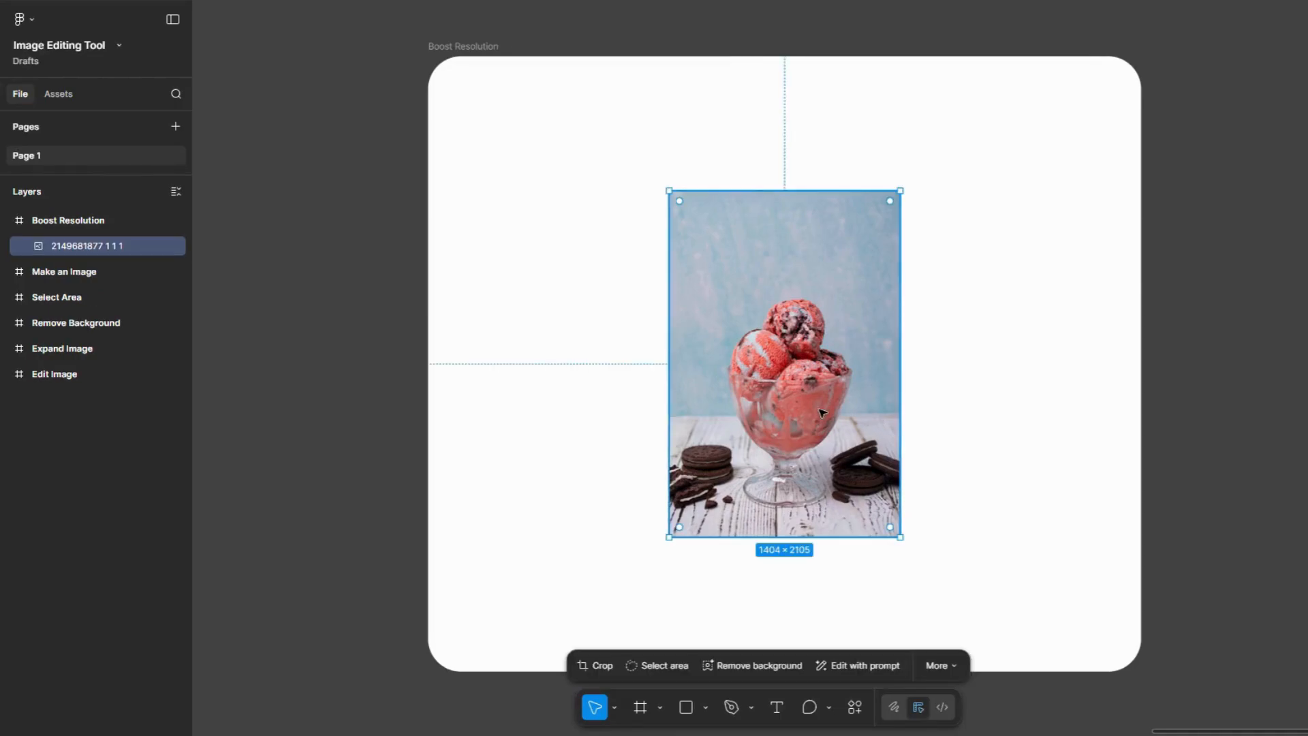
click(940, 666)
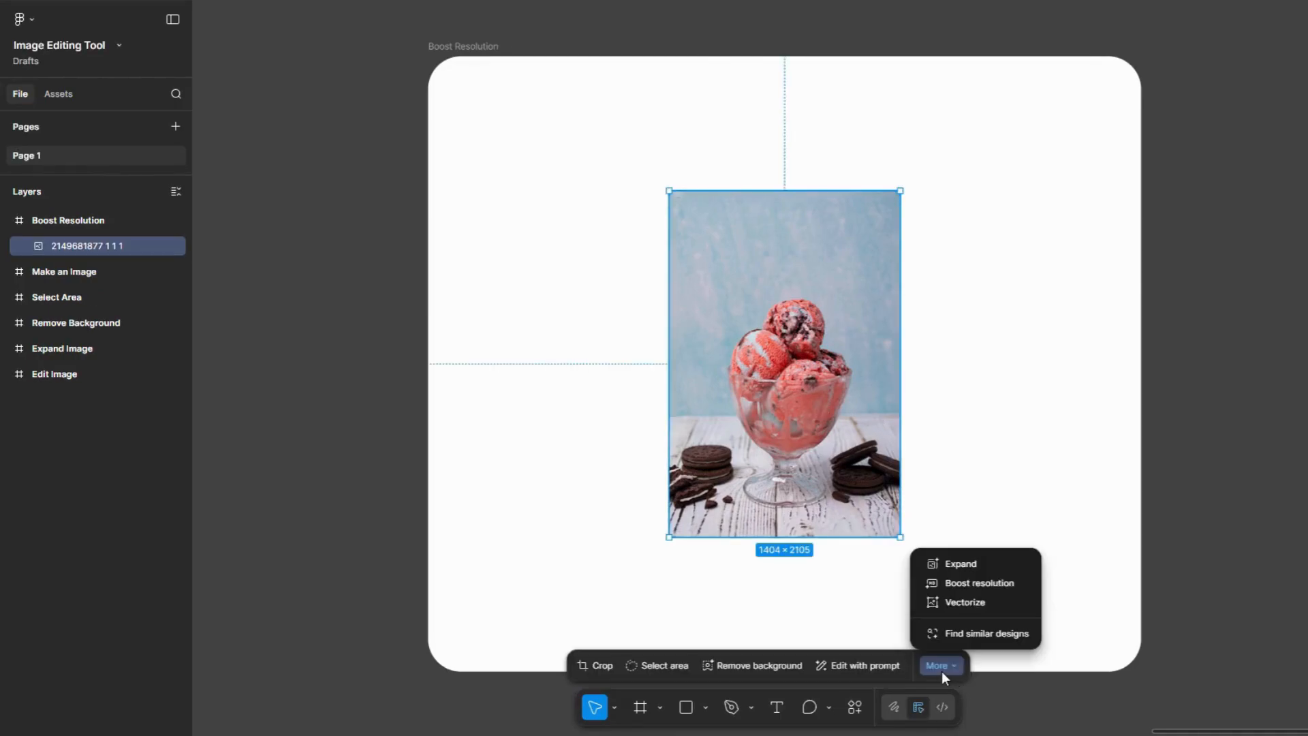
click(978, 588)
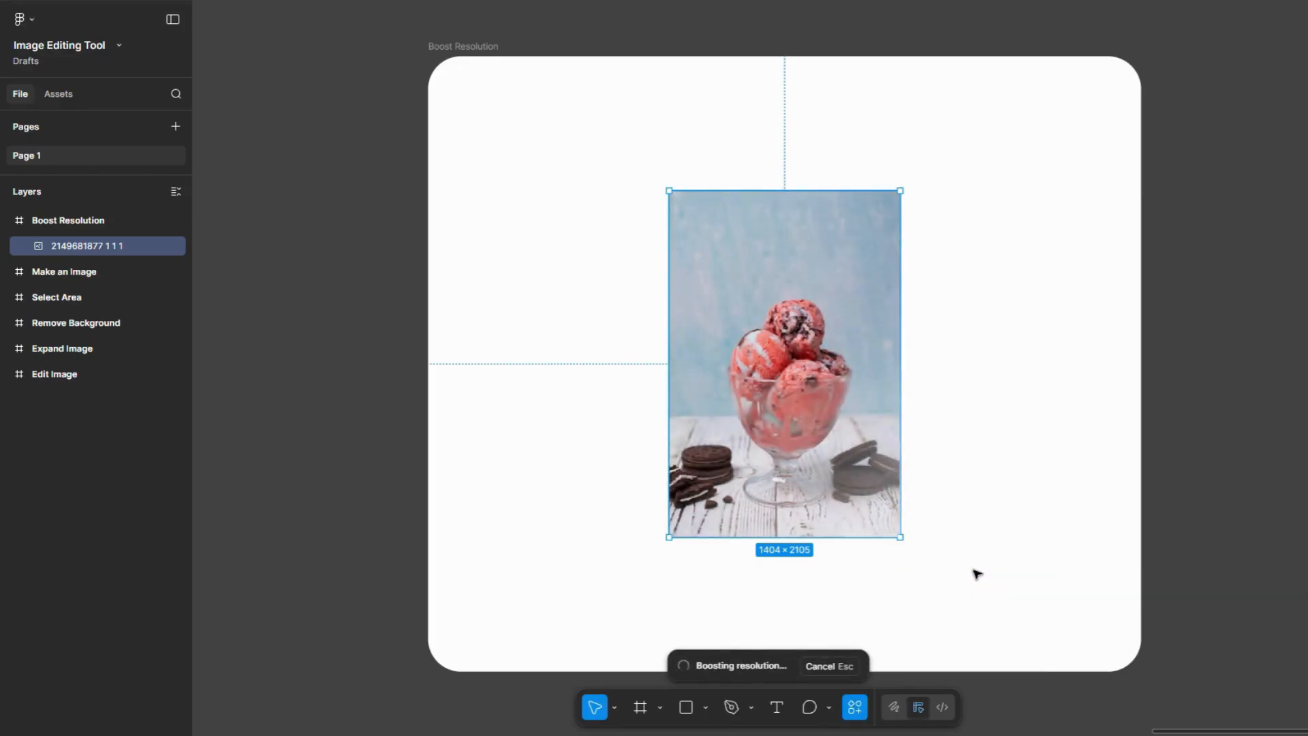
click(685, 431)
scroll(685, 431, up, 15)
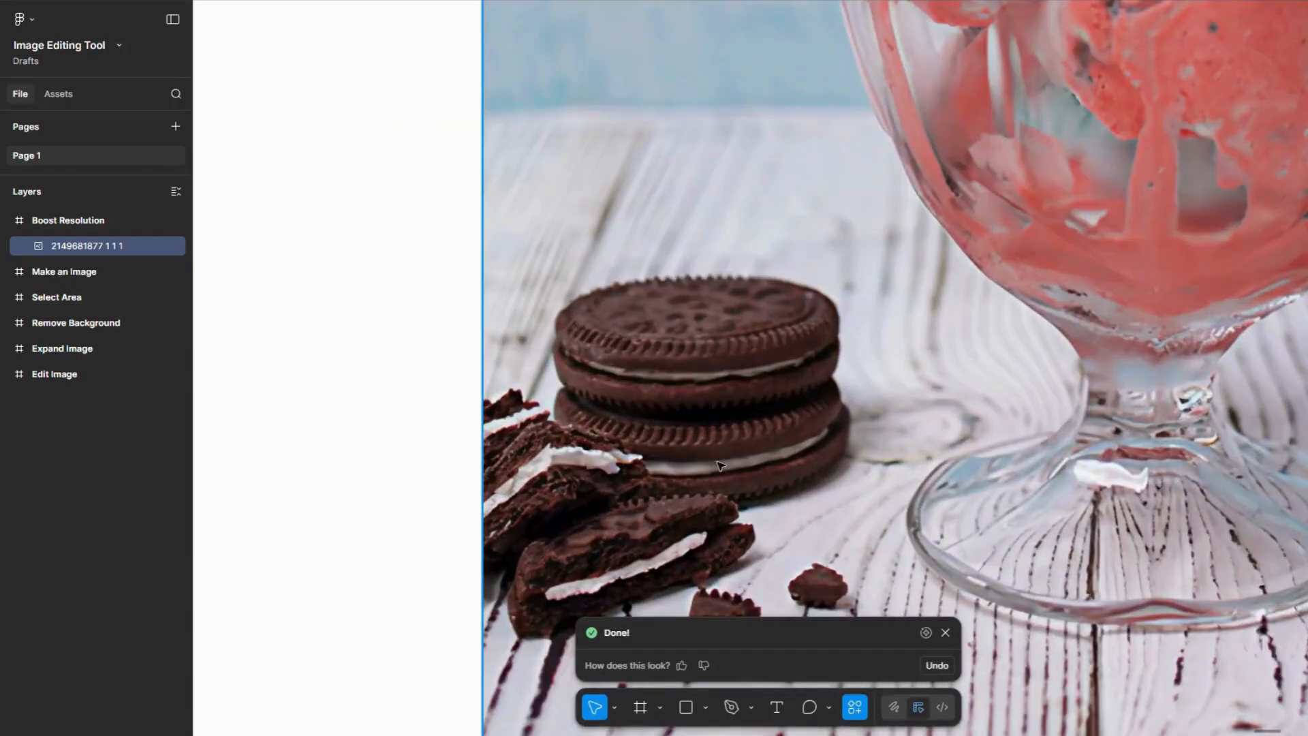
scroll(756, 507, up, 10)
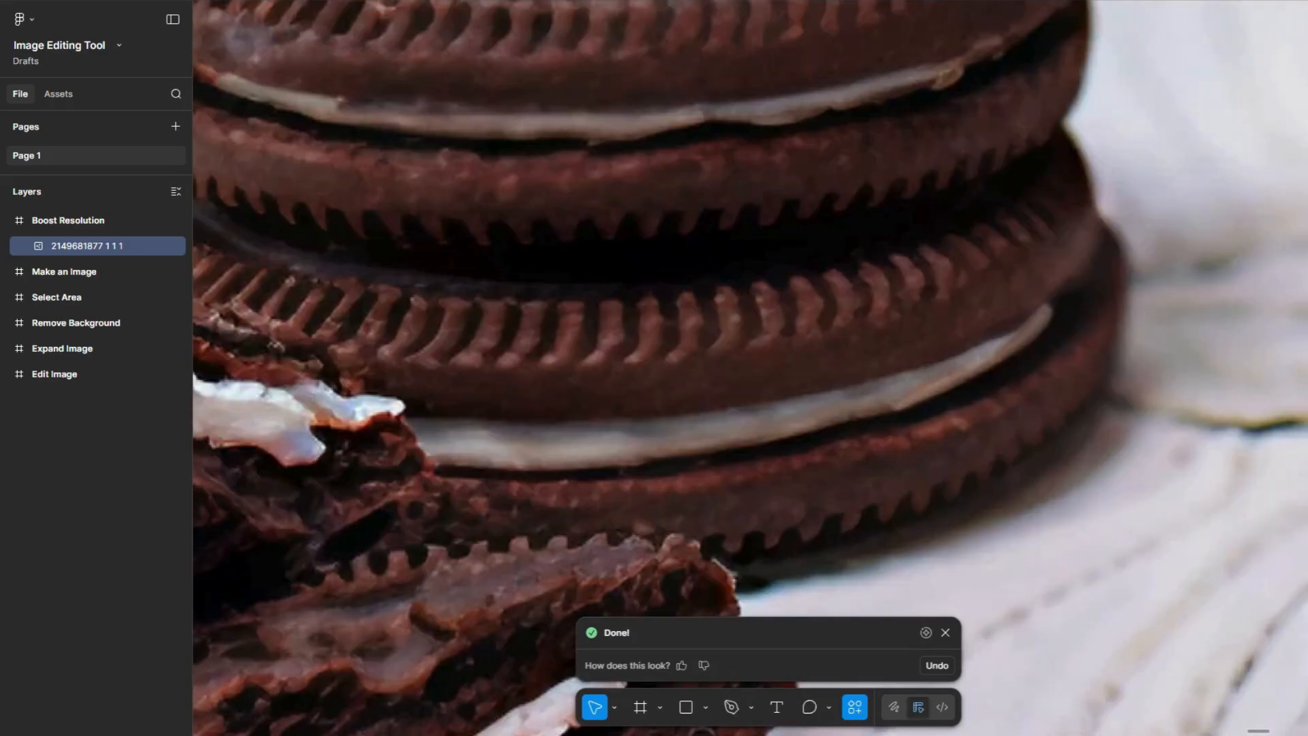
scroll(825, 311, down, 10)
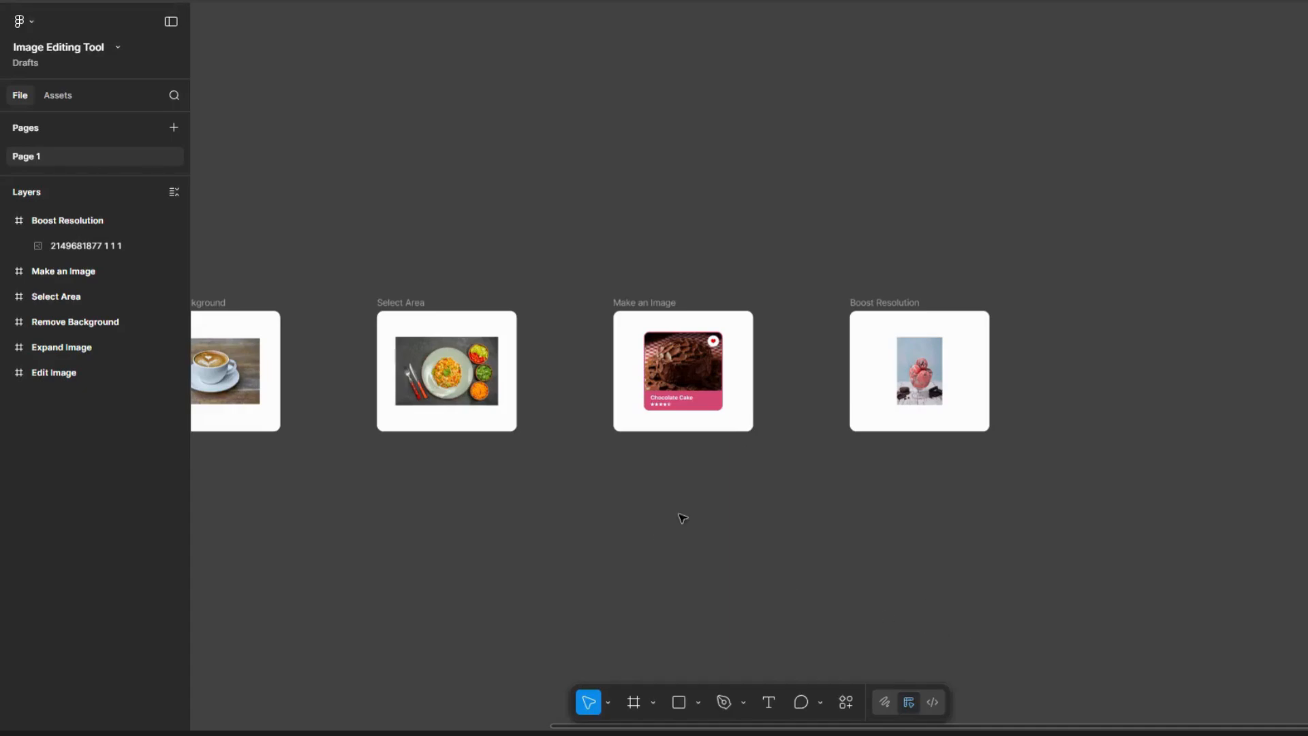
Try Remove background on the coffee cup photo, check how many AI credits it used, and dismiss the completion notice
scroll(760, 462, left, 5)
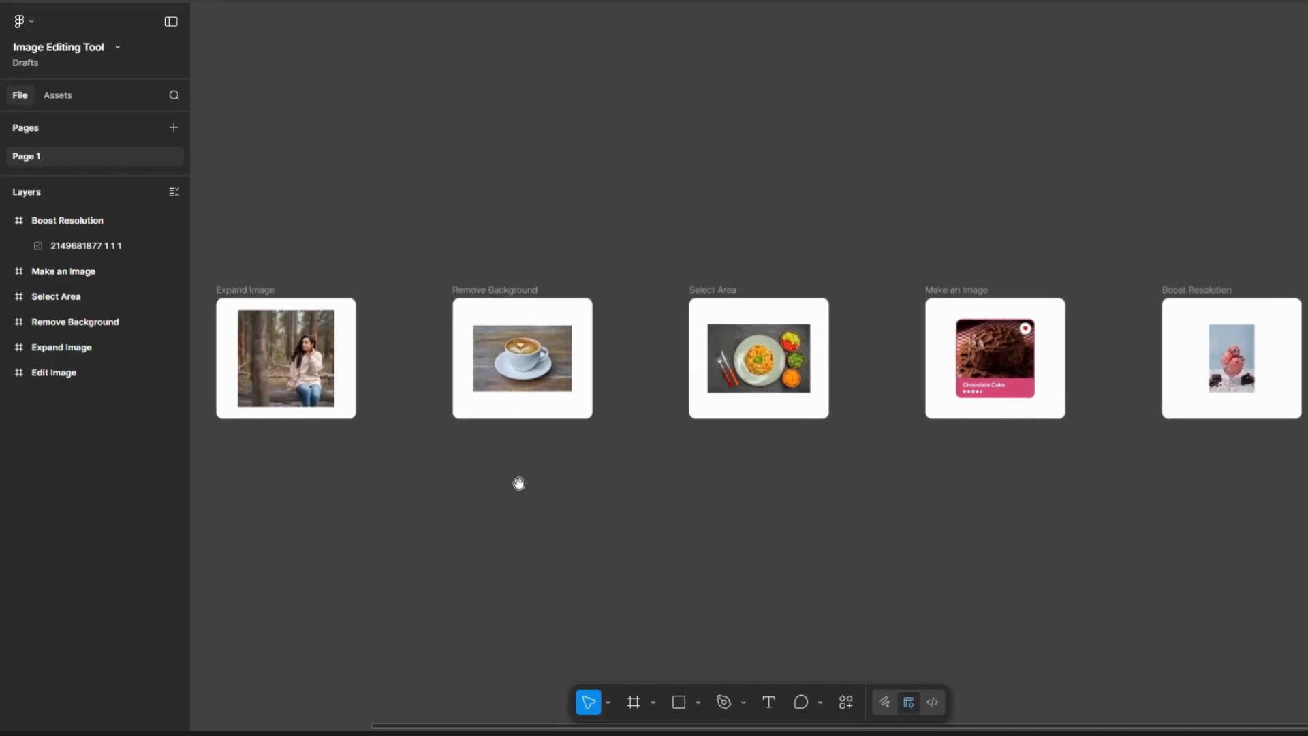
drag(520, 482, 803, 482)
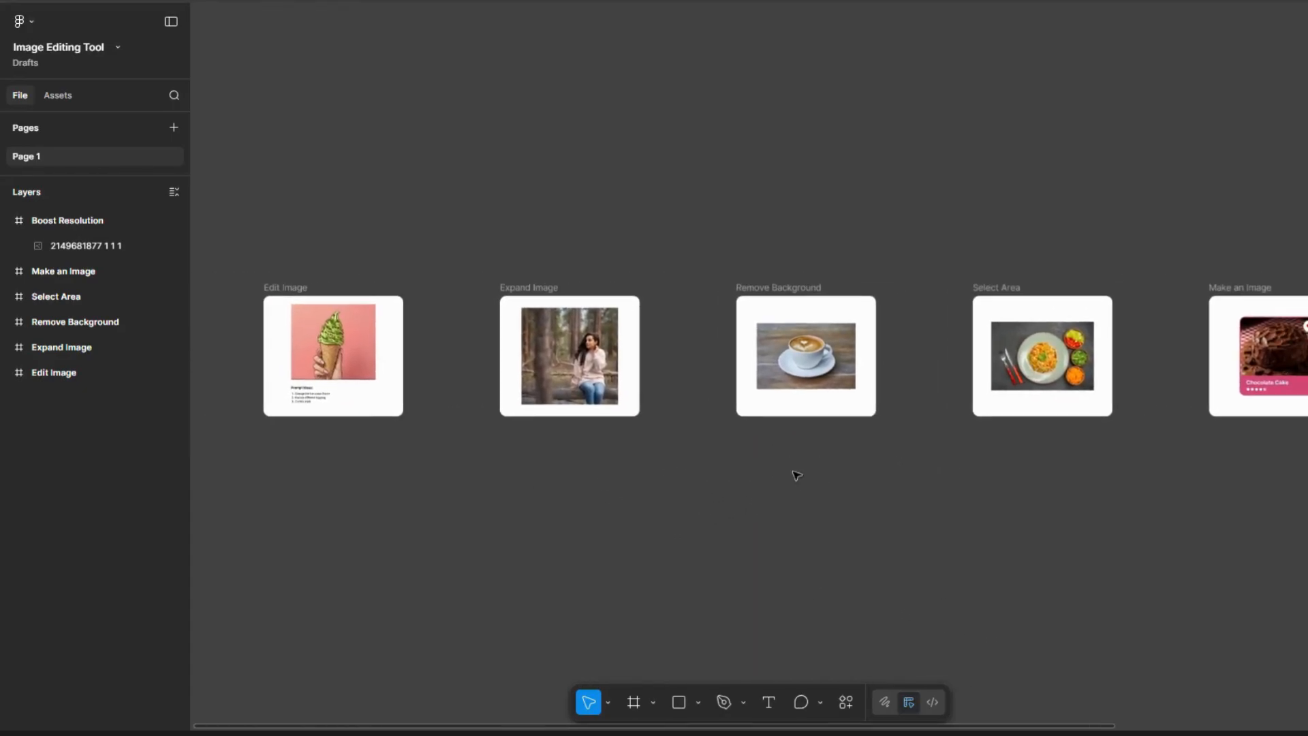
scroll(888, 366, up, 4)
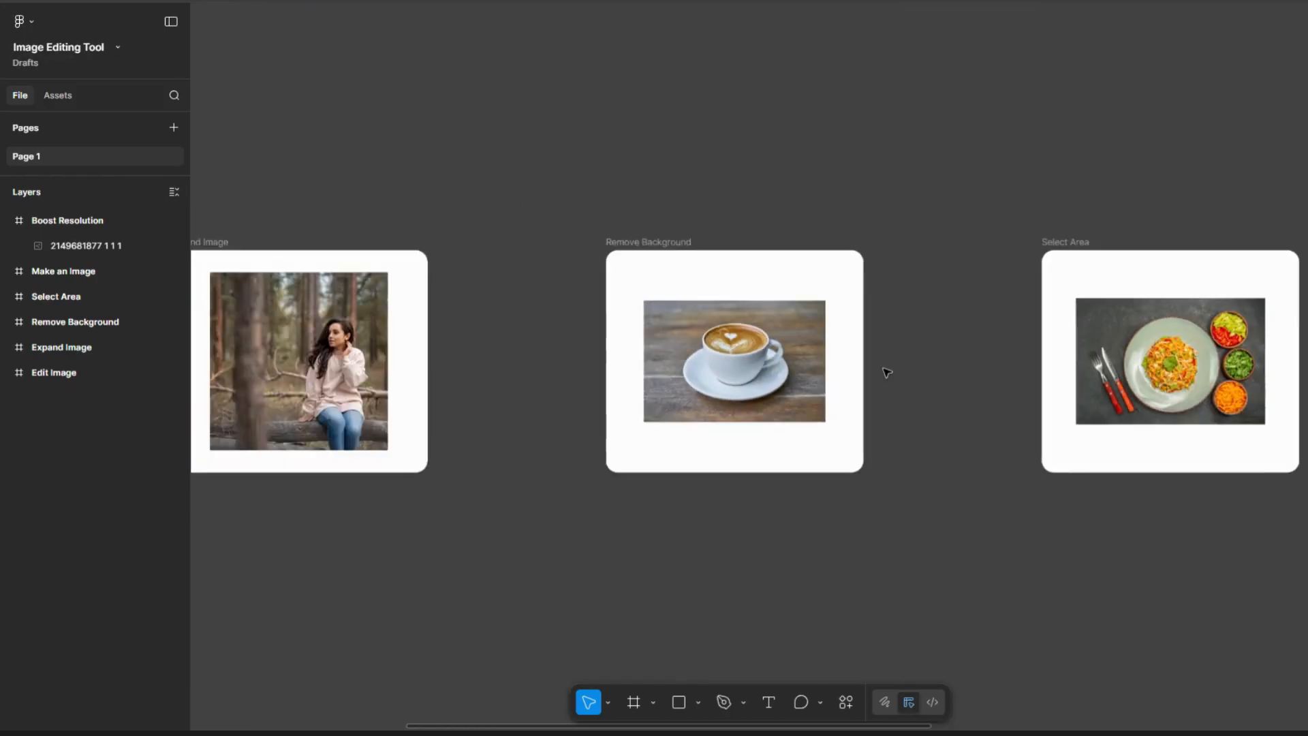
scroll(888, 373, down, 2)
click(497, 392)
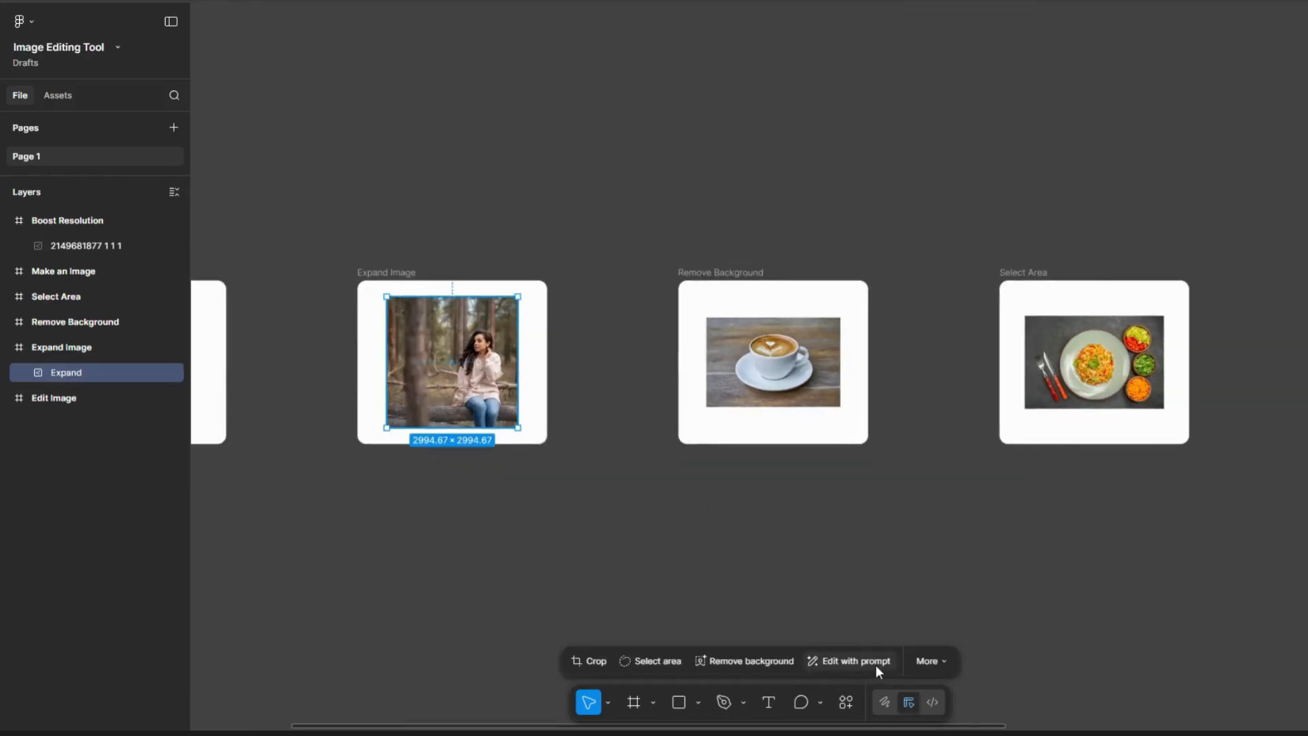
click(752, 398)
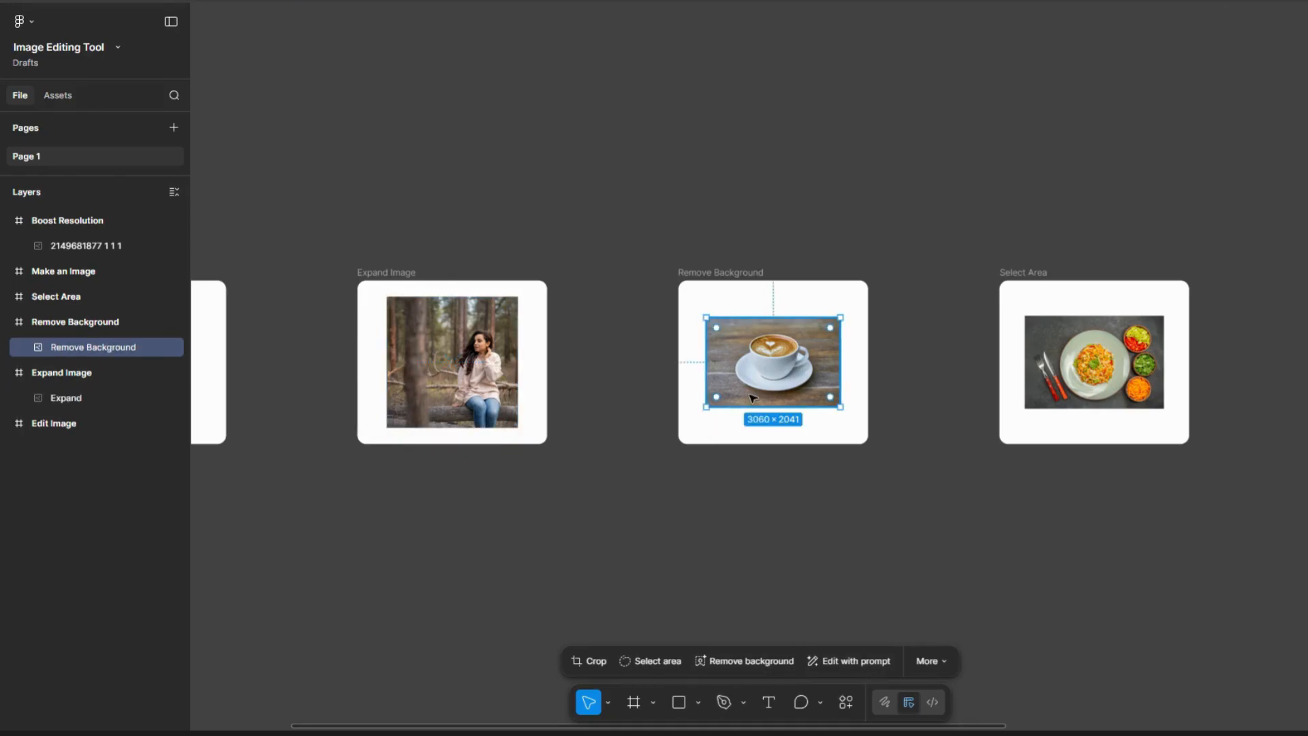
scroll(796, 380, up, 5)
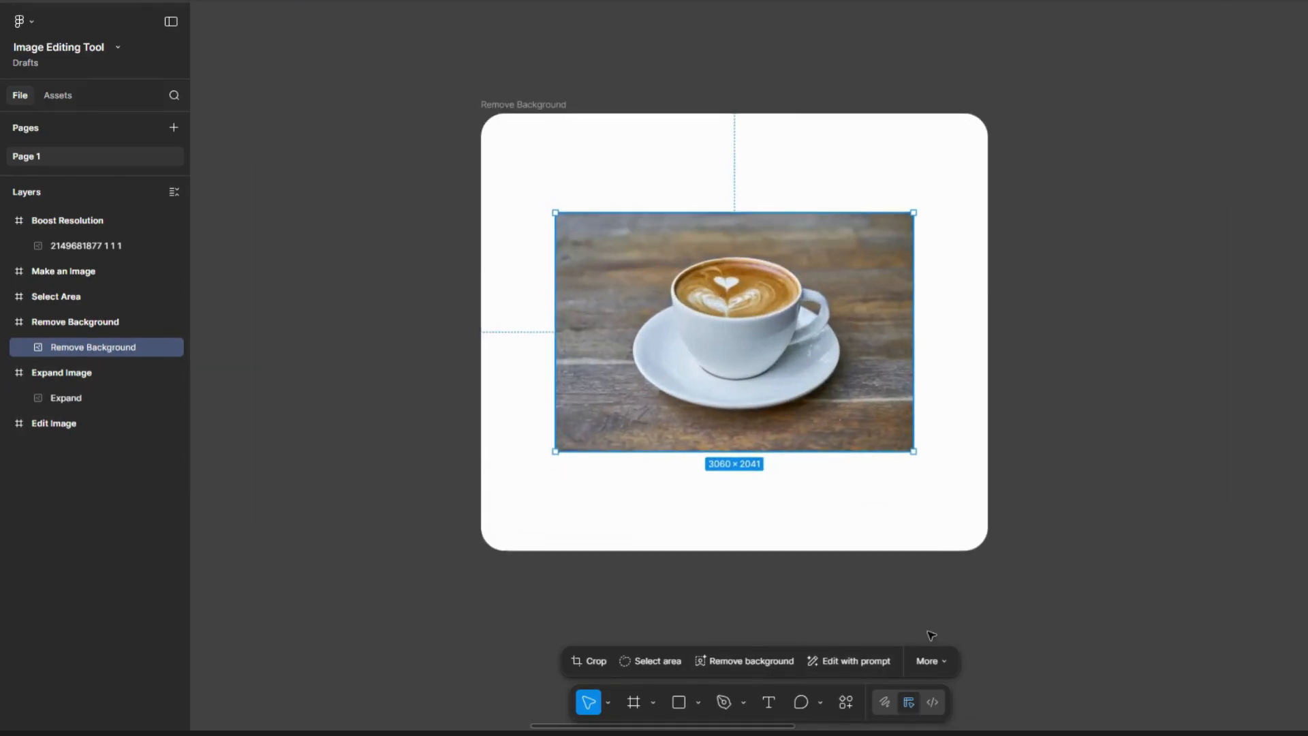
click(782, 660)
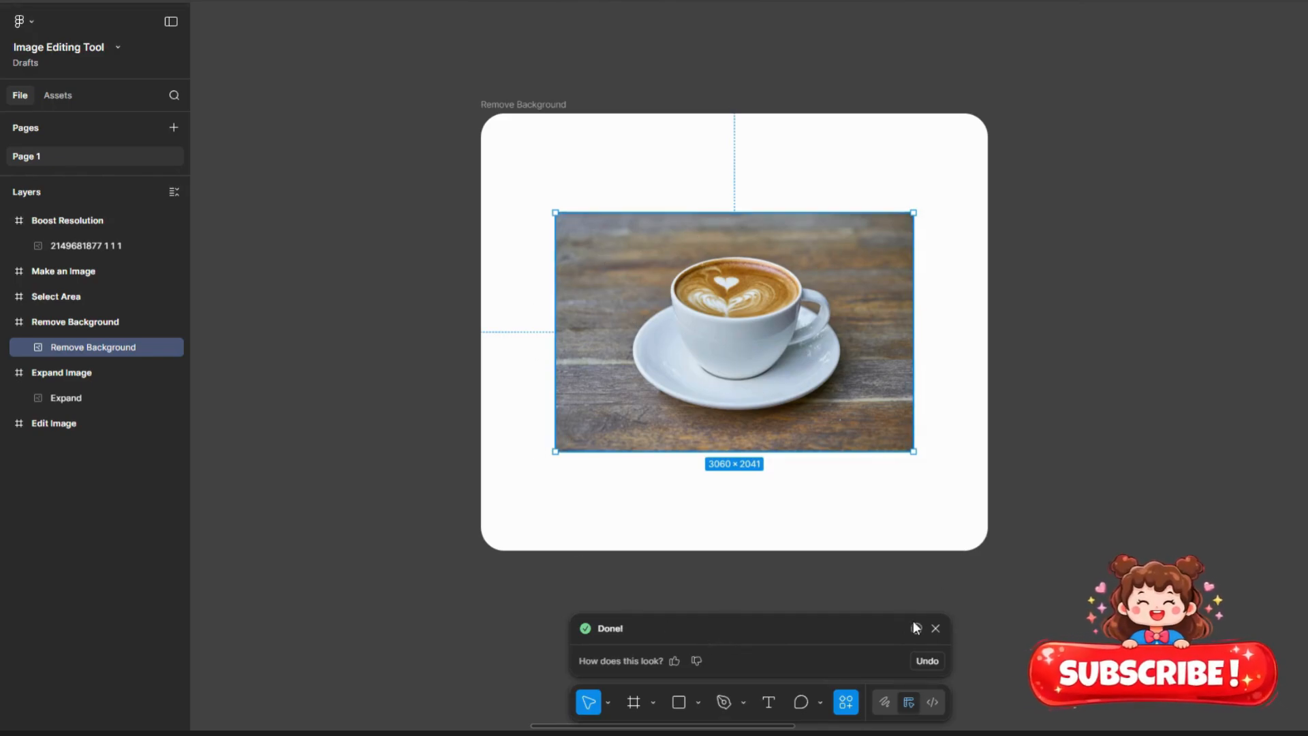
mouse_move(919, 628)
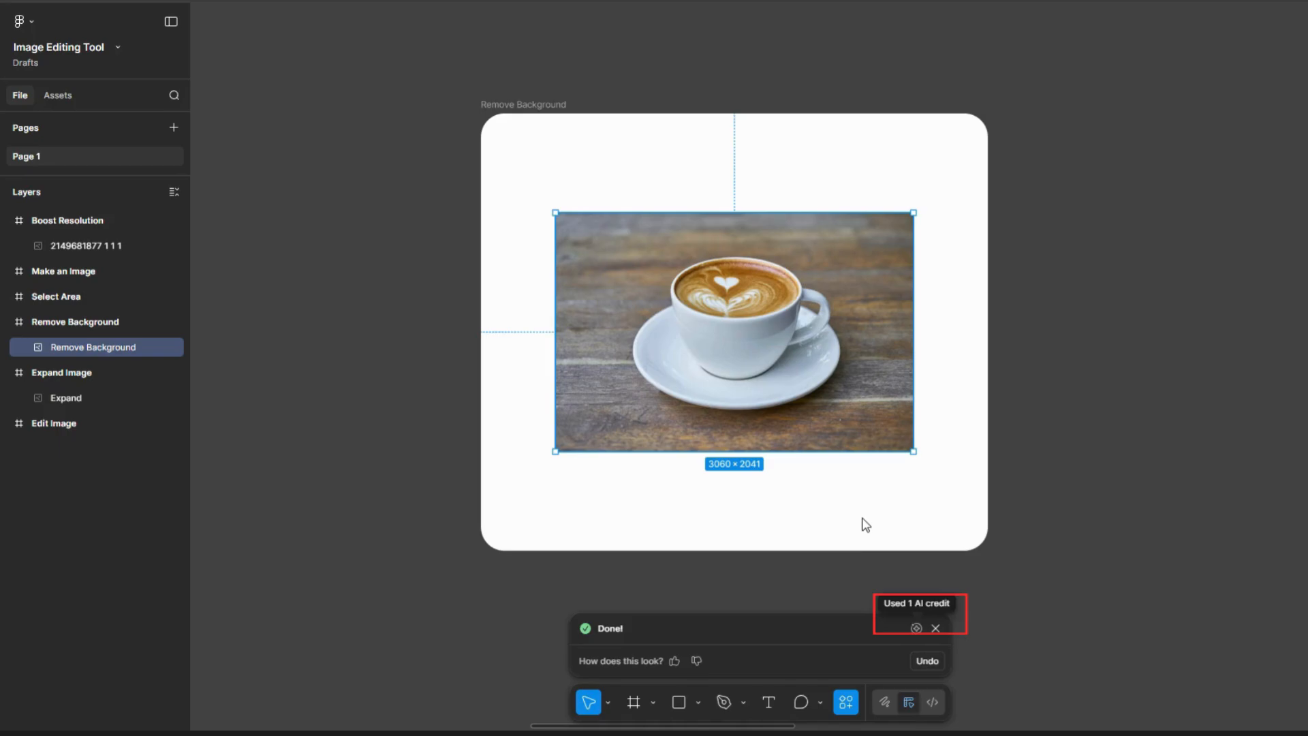
scroll(704, 493, down, 2)
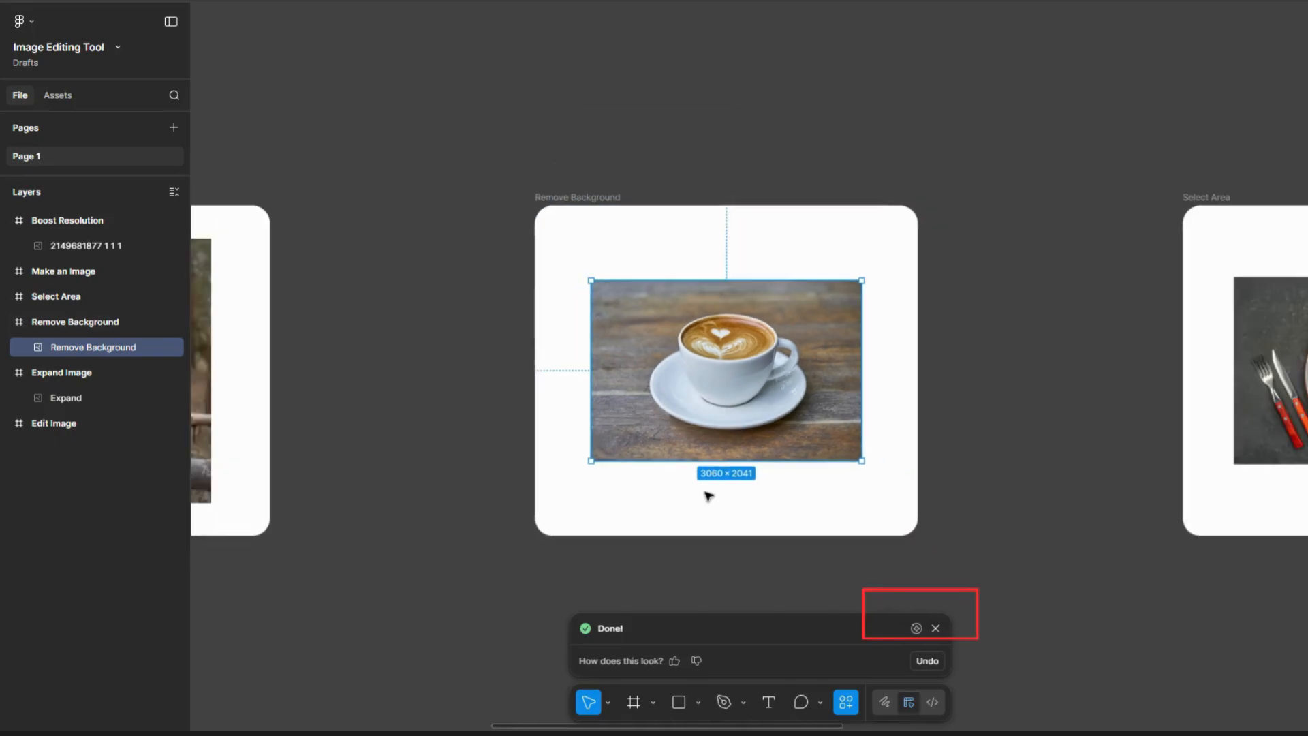
click(936, 628)
scroll(1002, 587, down, 3)
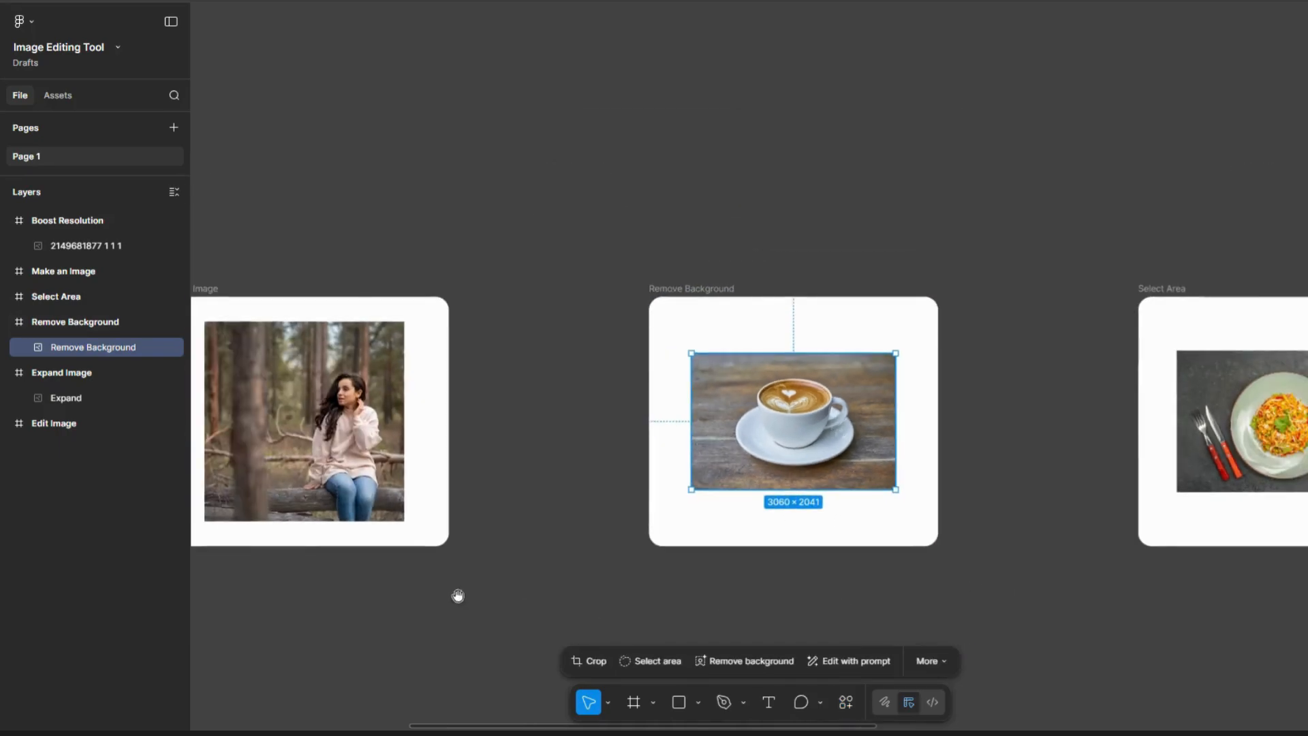
drag(459, 596, 1019, 547)
drag(489, 562, 611, 555)
drag(948, 553, 388, 543)
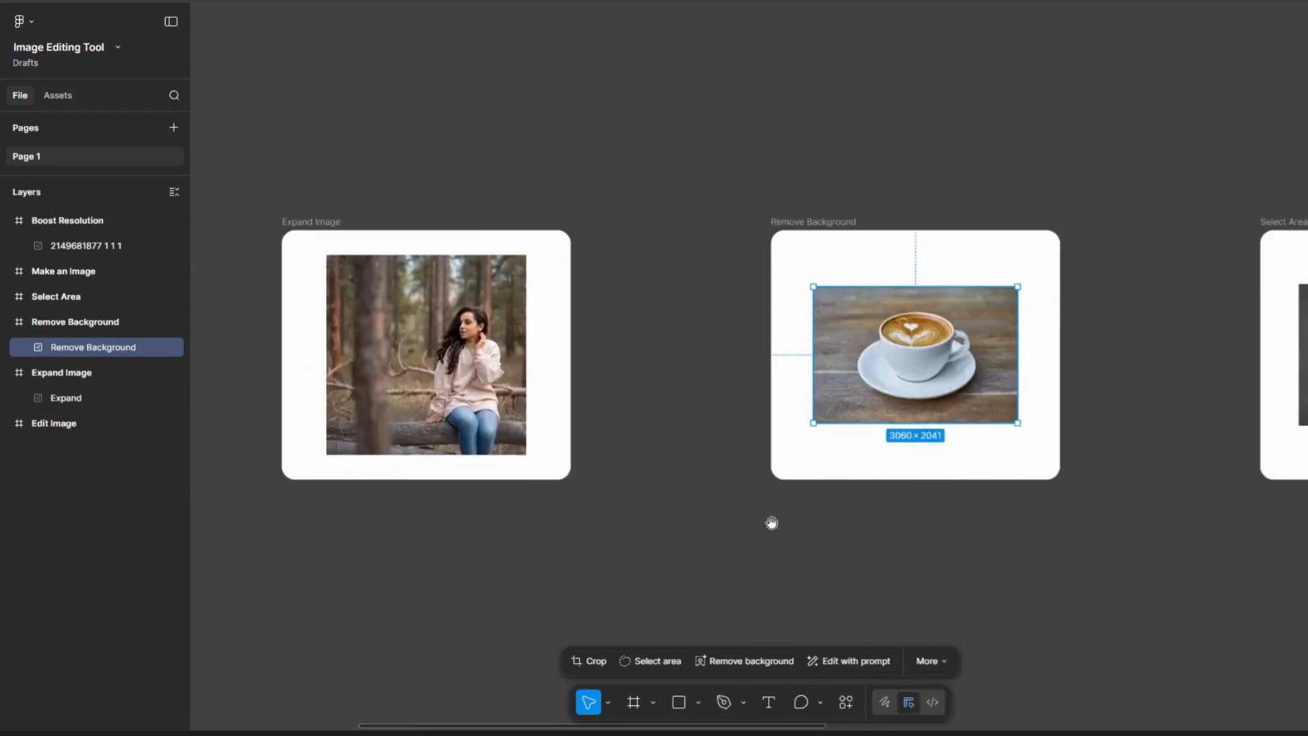